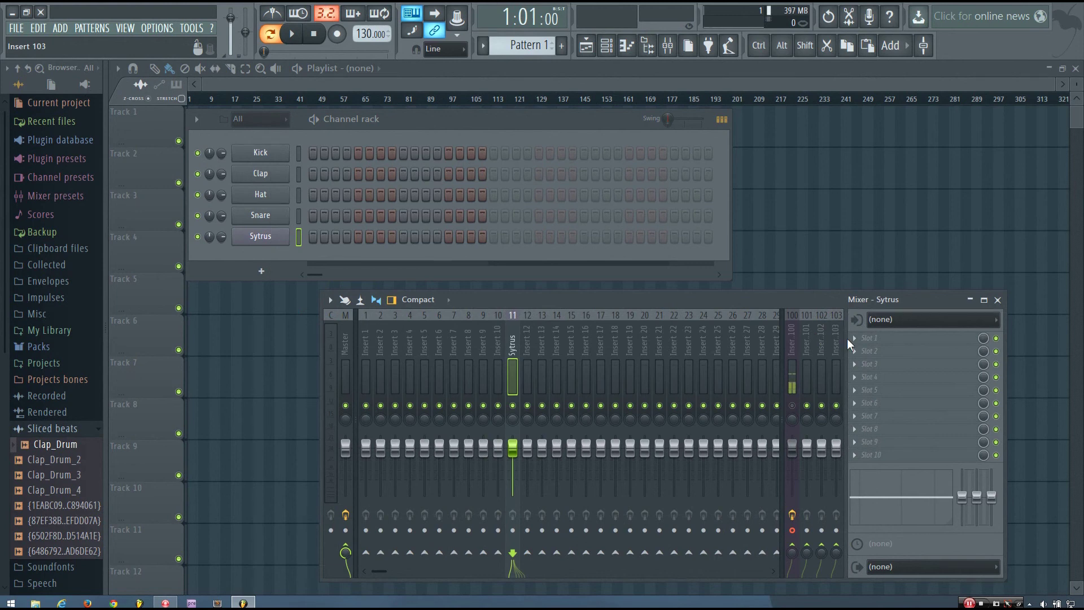
Load Patcher into the first effect slot of the Sytrus insert.
{"action": "left_click", "coordinate": [862, 340]}
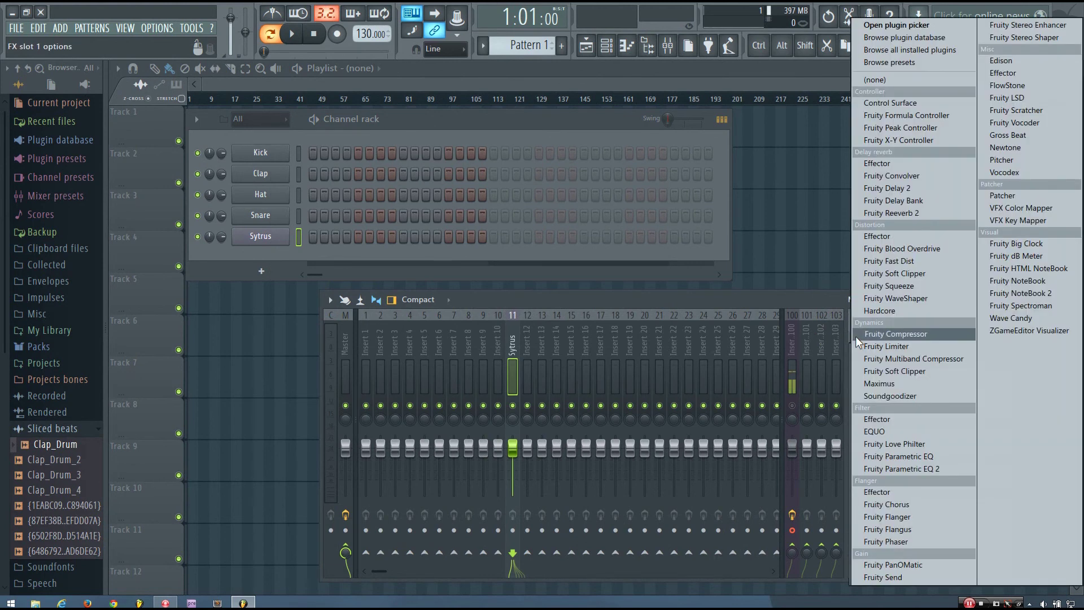
{"action": "left_click", "coordinate": [1001, 198]}
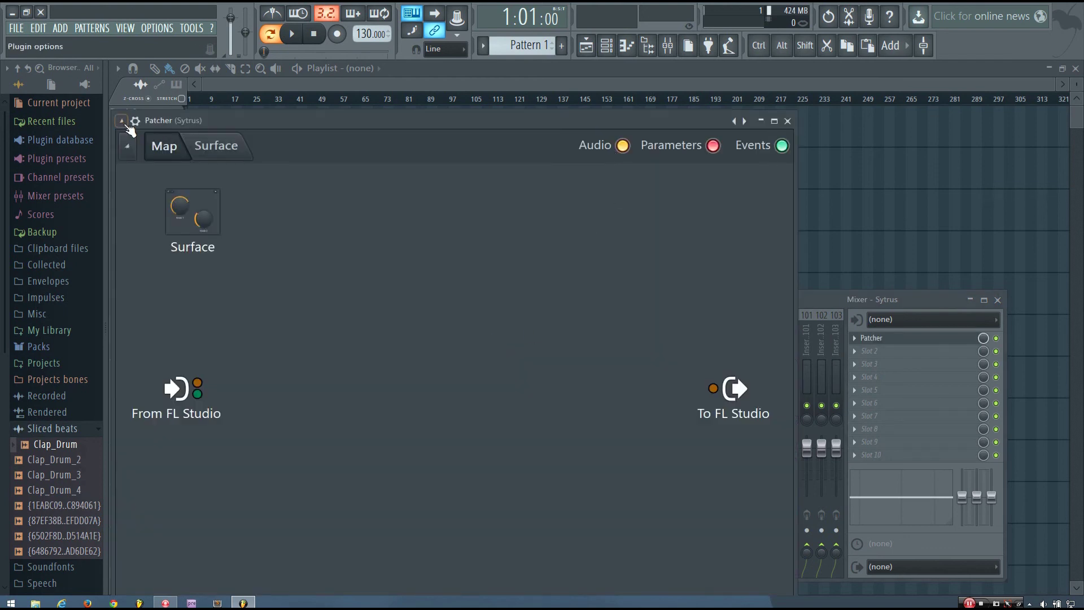
{"action": "left_click_drag", "start_coordinate": [112, 110], "coordinate": [206, 281]}
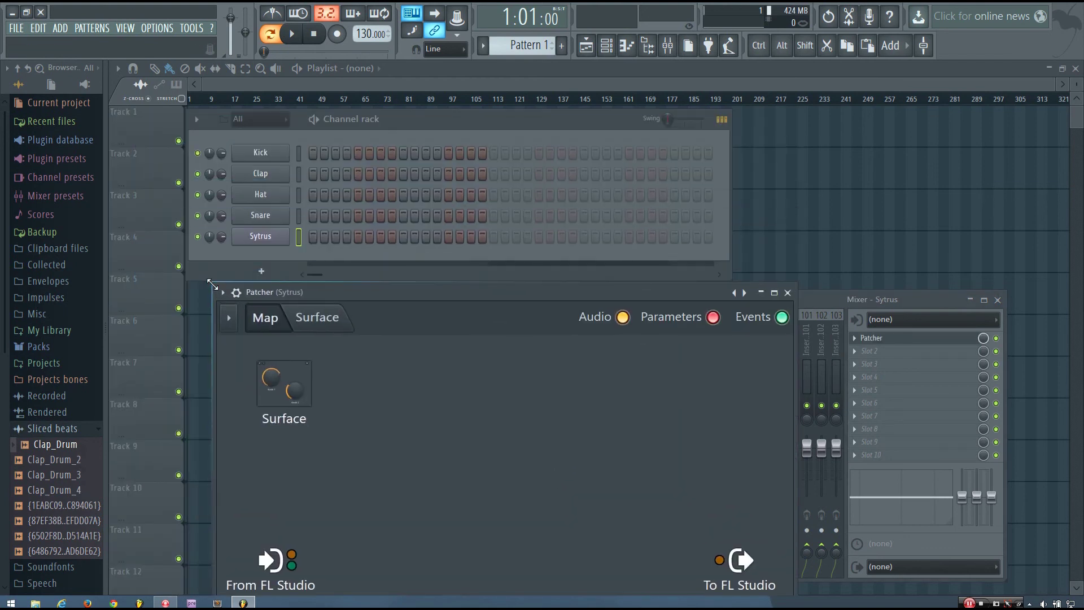
Add Fruity Stereo Shaper to the Patcher map between From FL Studio and To FL Studio.
{"action": "right_click", "coordinate": [483, 313]}
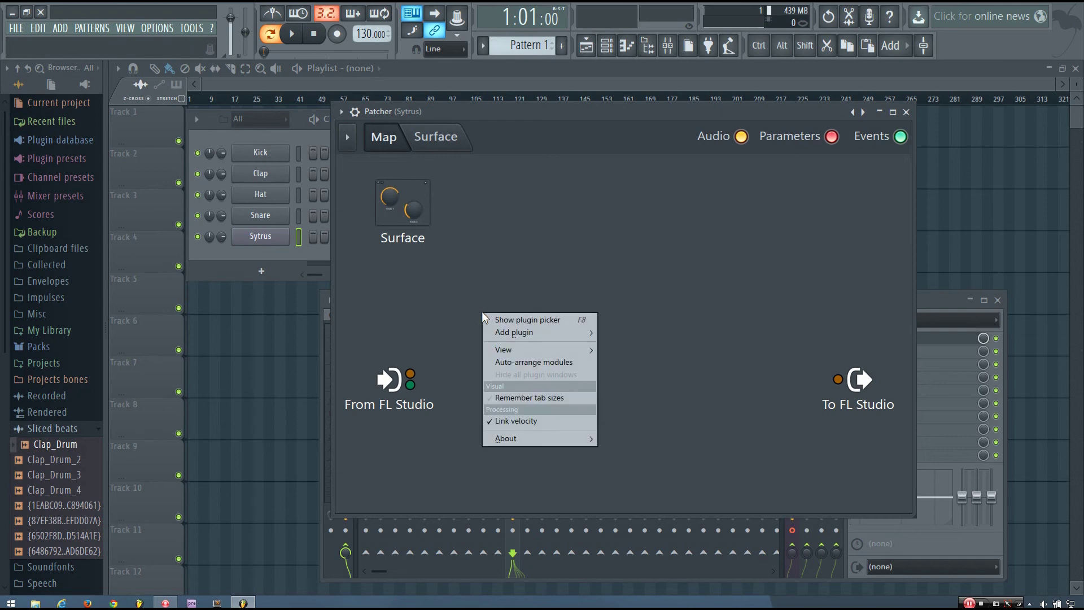
{"action": "mouse_move", "coordinate": [502, 331]}
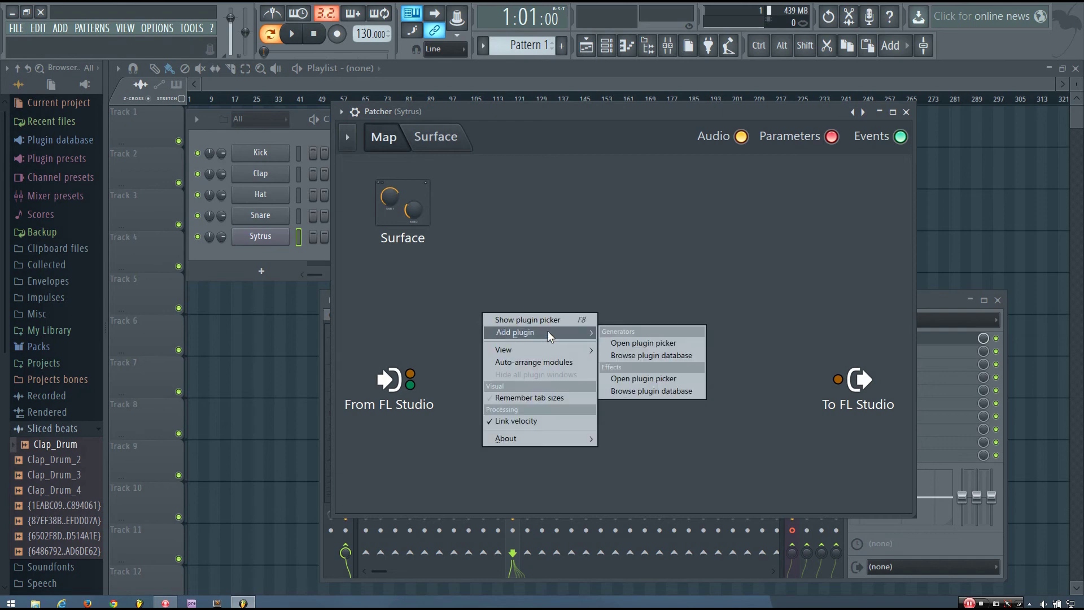
{"action": "left_click", "coordinate": [632, 378]}
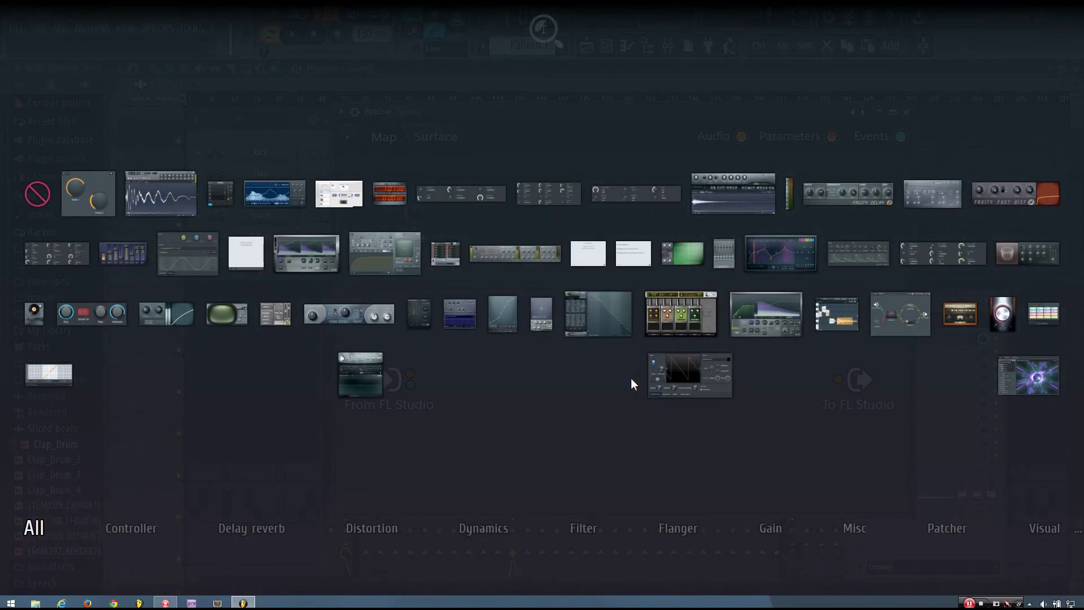
{"action": "left_click", "coordinate": [419, 316]}
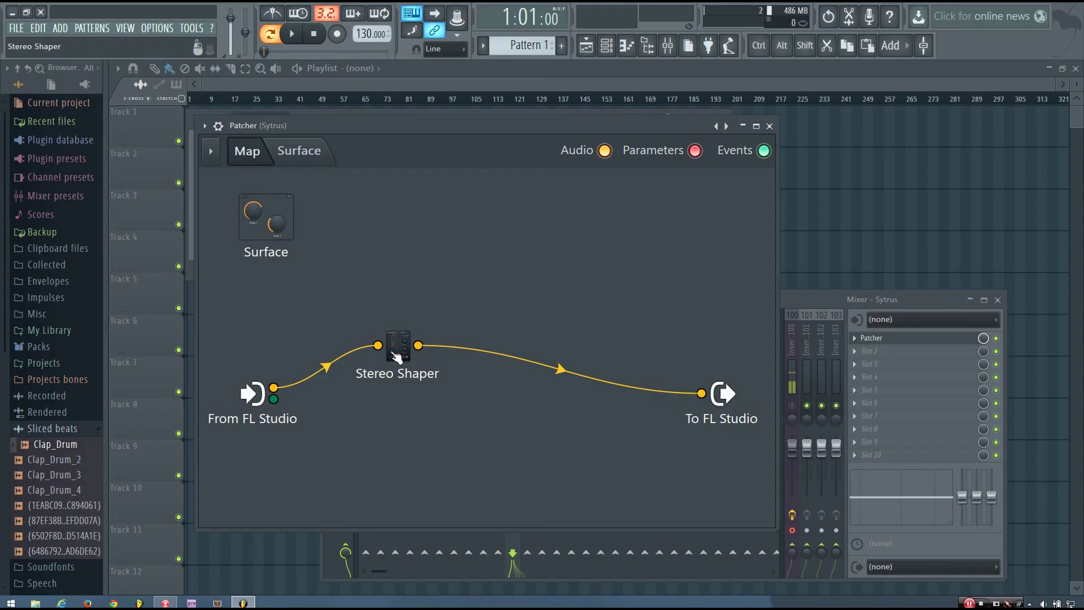
Load the Mixing > Mid - aSide splitter preset into the Stereo Shaper.
{"action": "left_click_drag", "start_coordinate": [401, 345], "coordinate": [392, 319]}
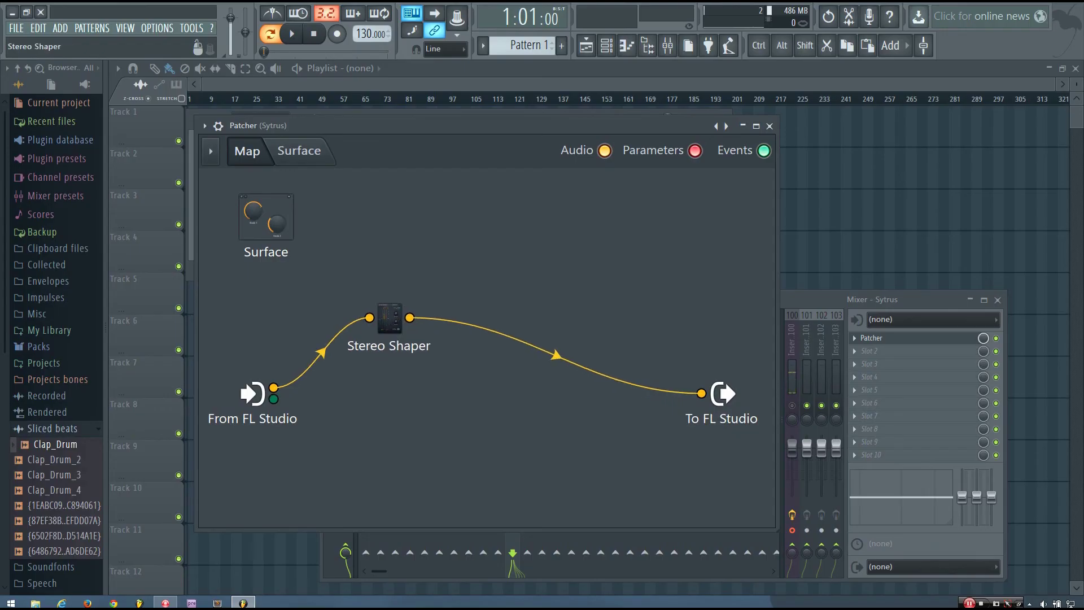
{"action": "double_click", "coordinate": [390, 315]}
{"action": "left_click_drag", "start_coordinate": [334, 258], "coordinate": [932, 173]}
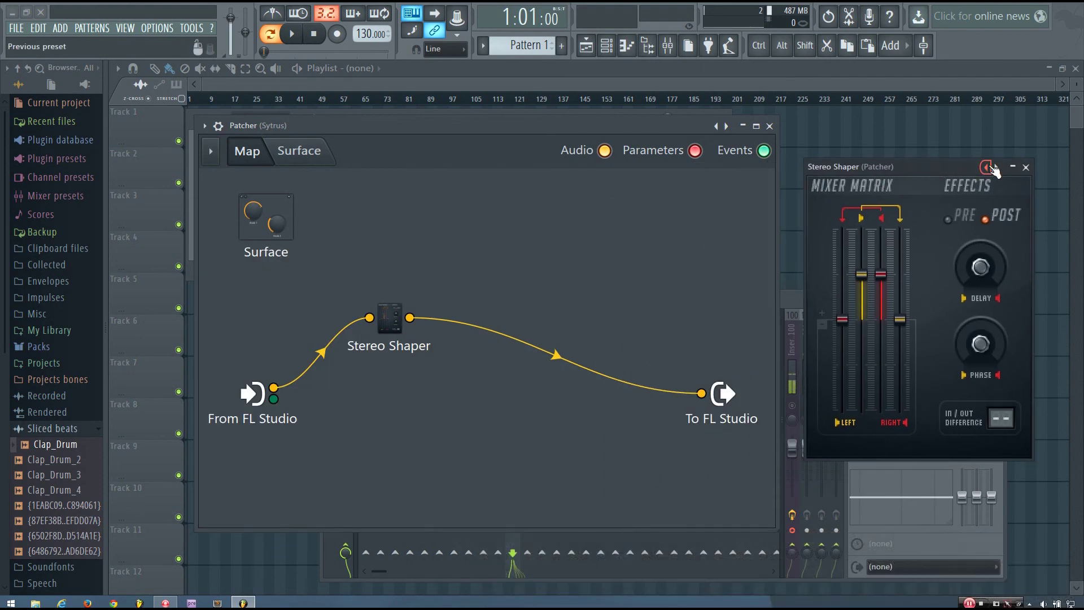
{"action": "left_click_drag", "start_coordinate": [942, 171], "coordinate": [932, 171]}
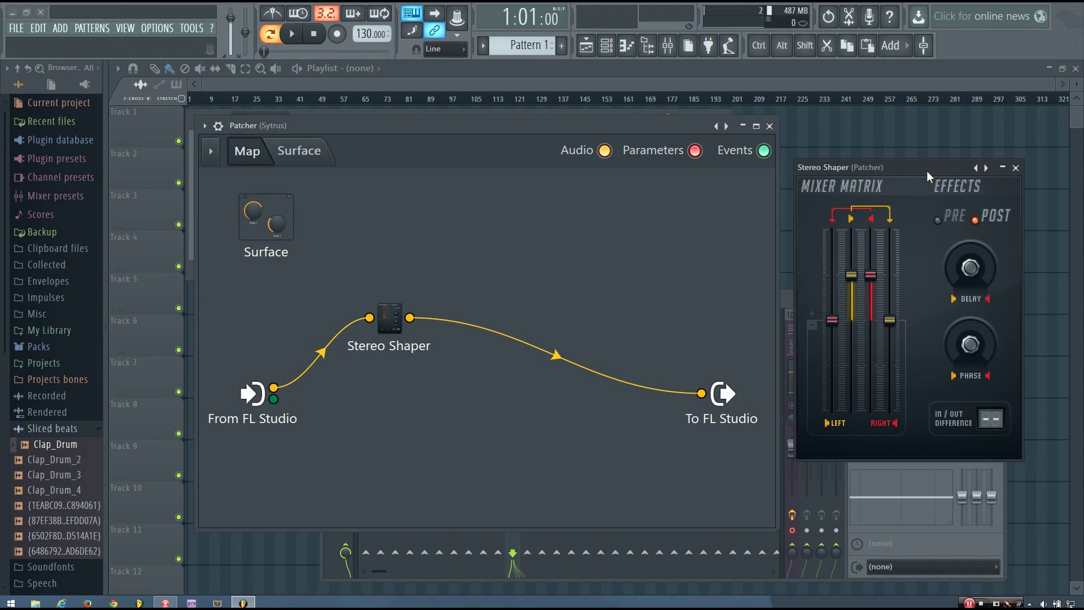
{"action": "right_click", "coordinate": [977, 168]}
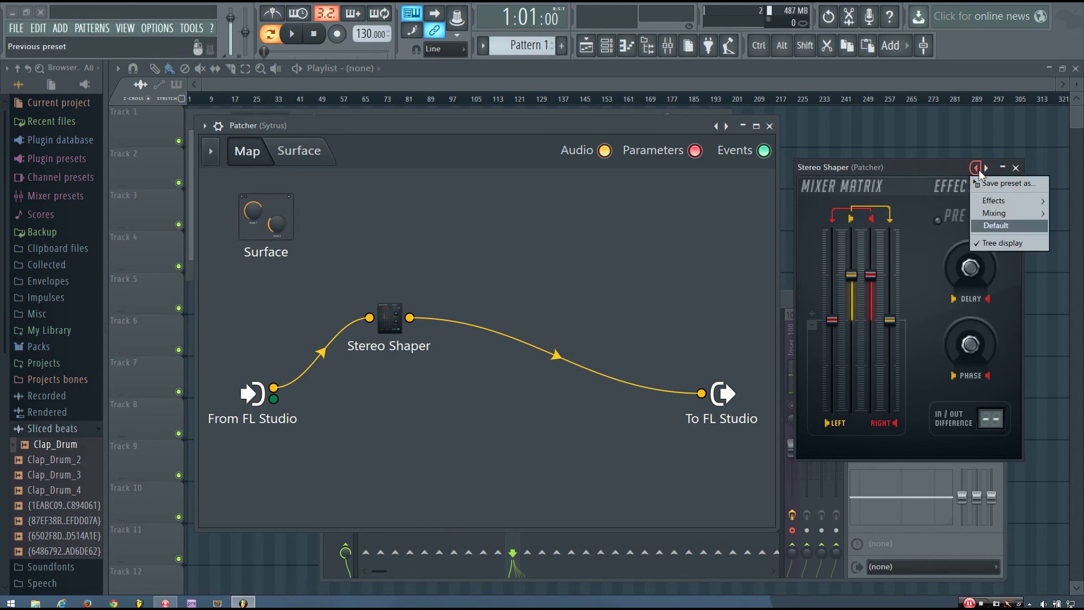
{"action": "mouse_move", "coordinate": [1000, 212]}
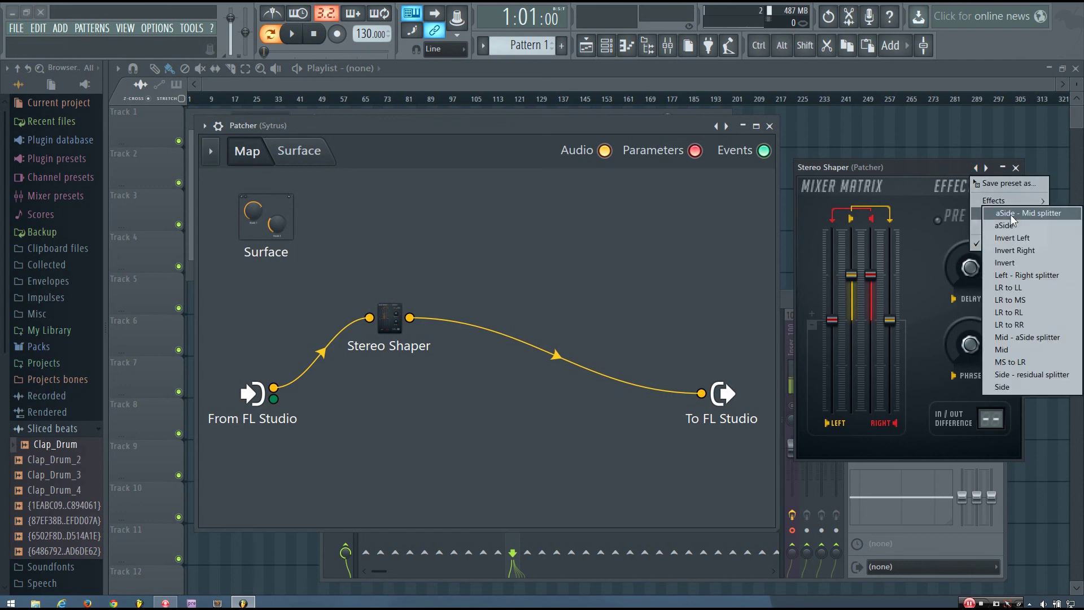
{"action": "left_click", "coordinate": [1046, 338]}
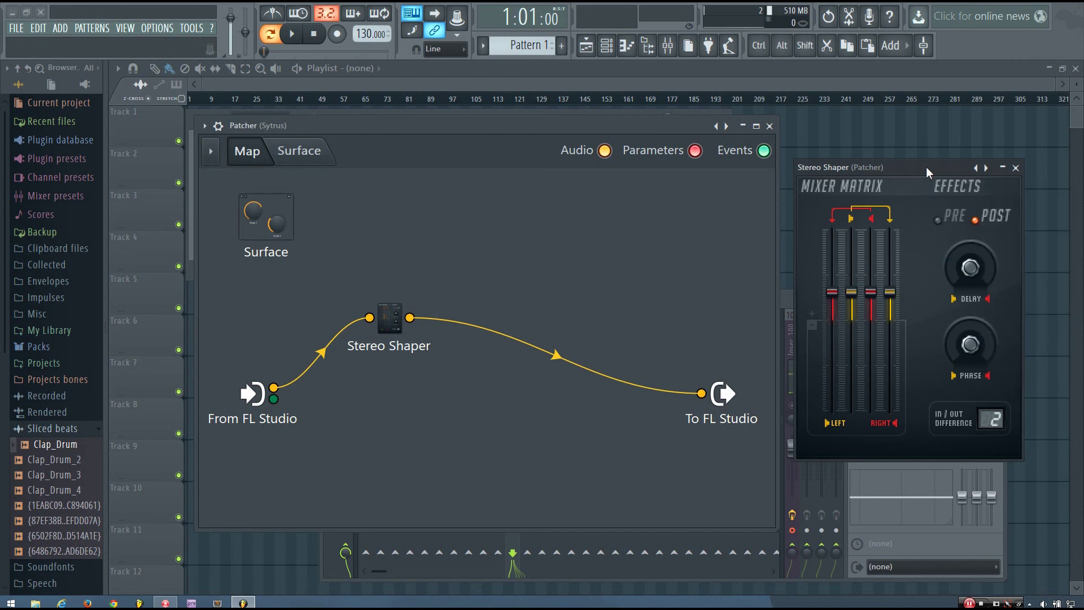
{"action": "left_click_drag", "start_coordinate": [926, 167], "coordinate": [893, 162]}
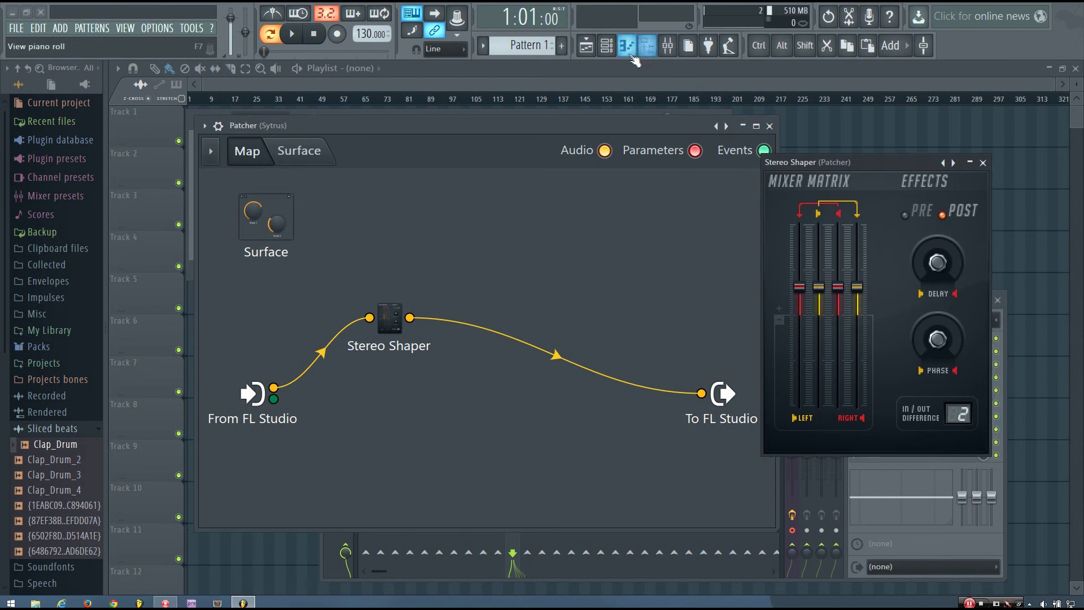
{"action": "left_click", "coordinate": [607, 47]}
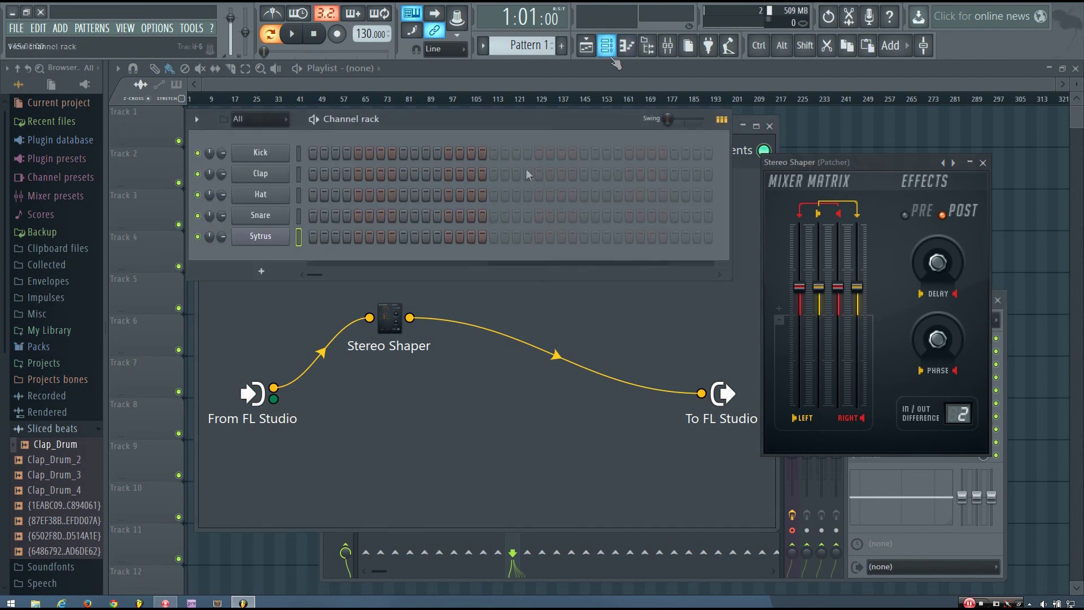
{"action": "key", "text": "v"}
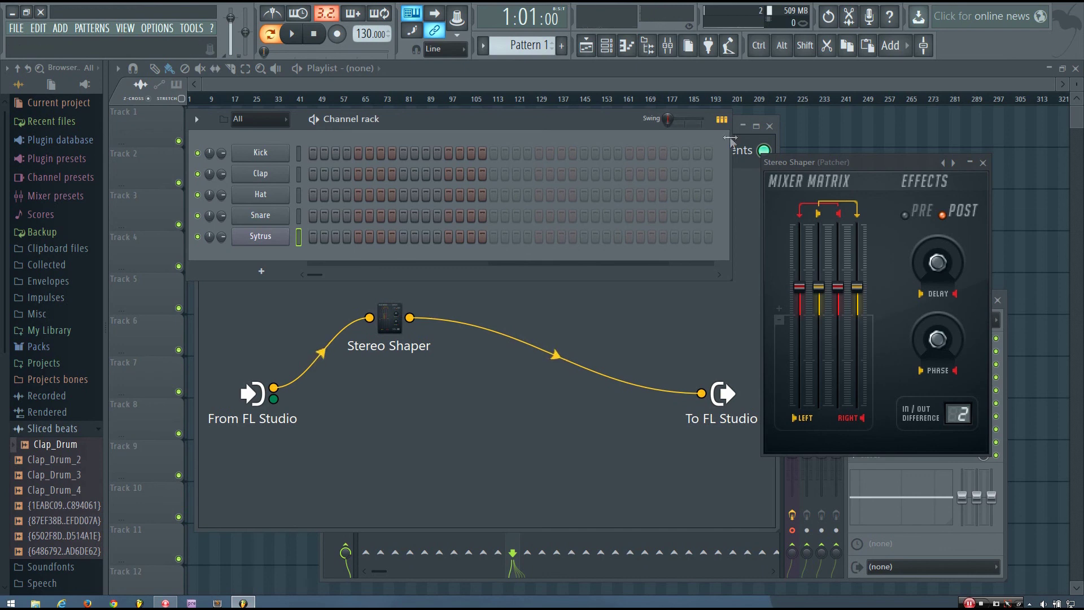
{"action": "left_click_drag", "start_coordinate": [730, 137], "coordinate": [596, 137]}
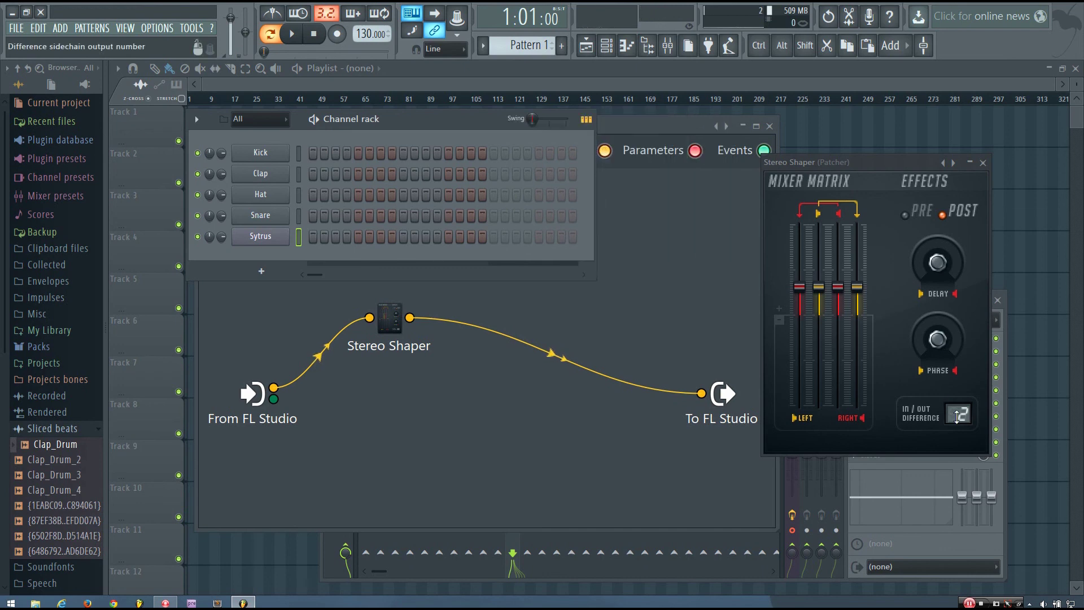
{"action": "scroll", "coordinate": [959, 416], "scroll_direction": "up", "scroll_amount": 1}
{"action": "left_click", "coordinate": [665, 137]}
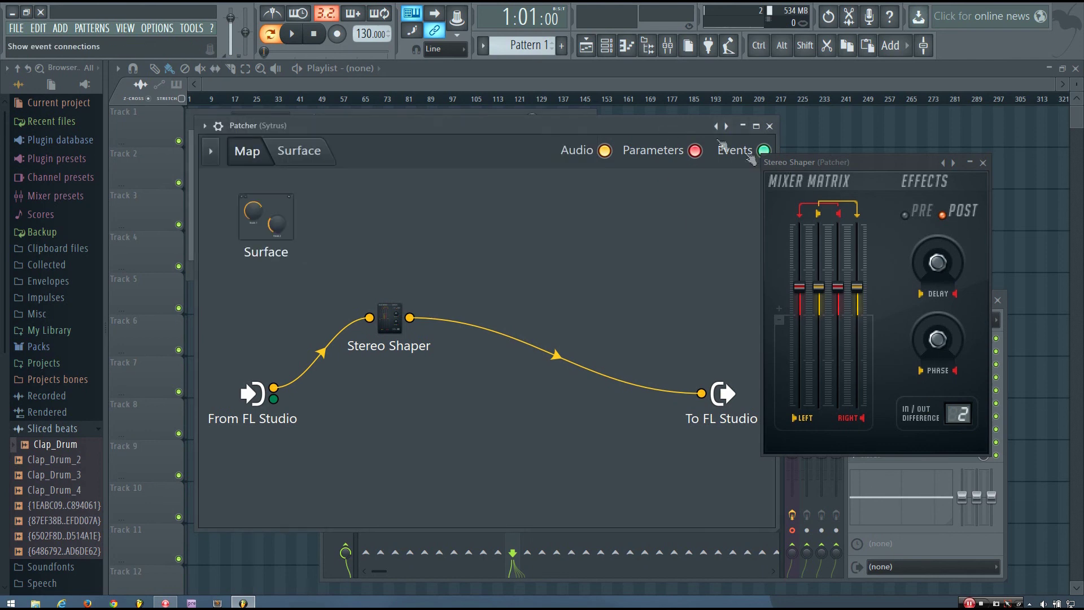
{"action": "left_click_drag", "start_coordinate": [880, 169], "coordinate": [899, 162]}
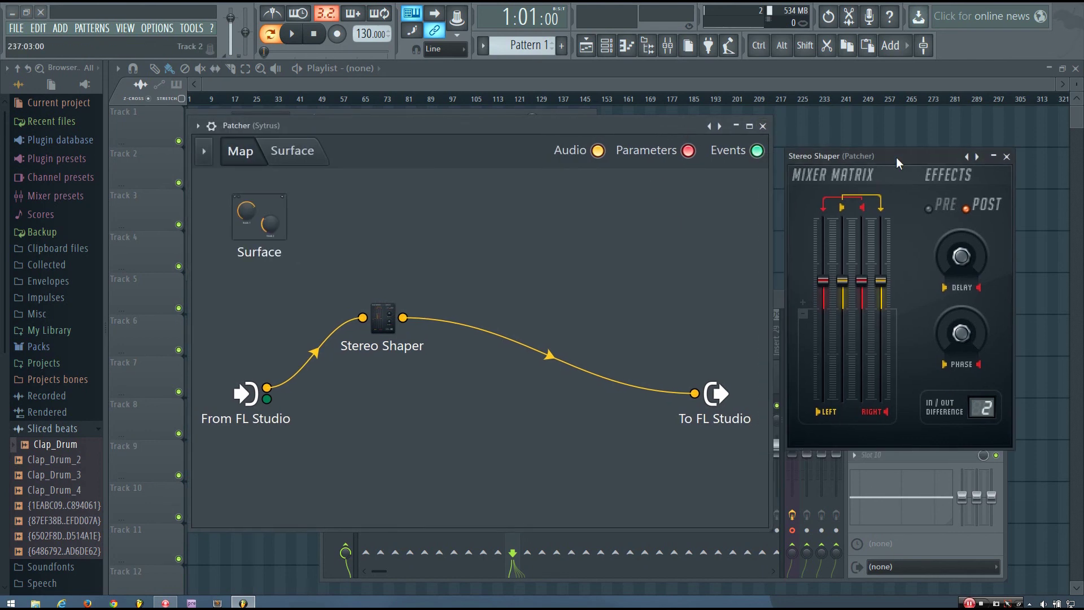
Enable the Stereo Shaper's 3. Send 2 audio output and wire it to To FL Studio.
{"action": "right_click", "coordinate": [382, 314]}
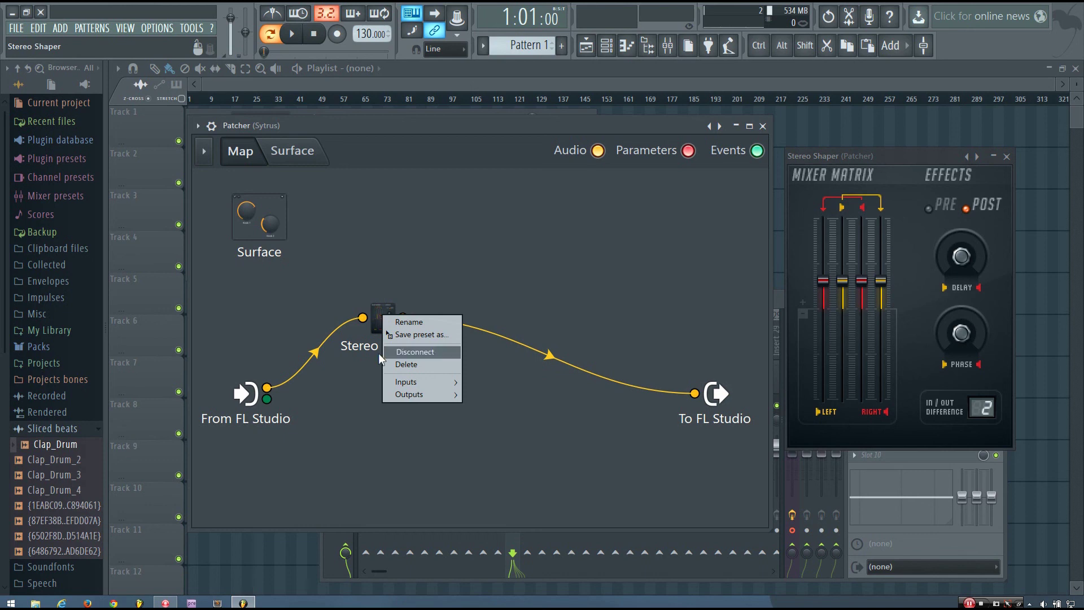
{"action": "mouse_move", "coordinate": [429, 387]}
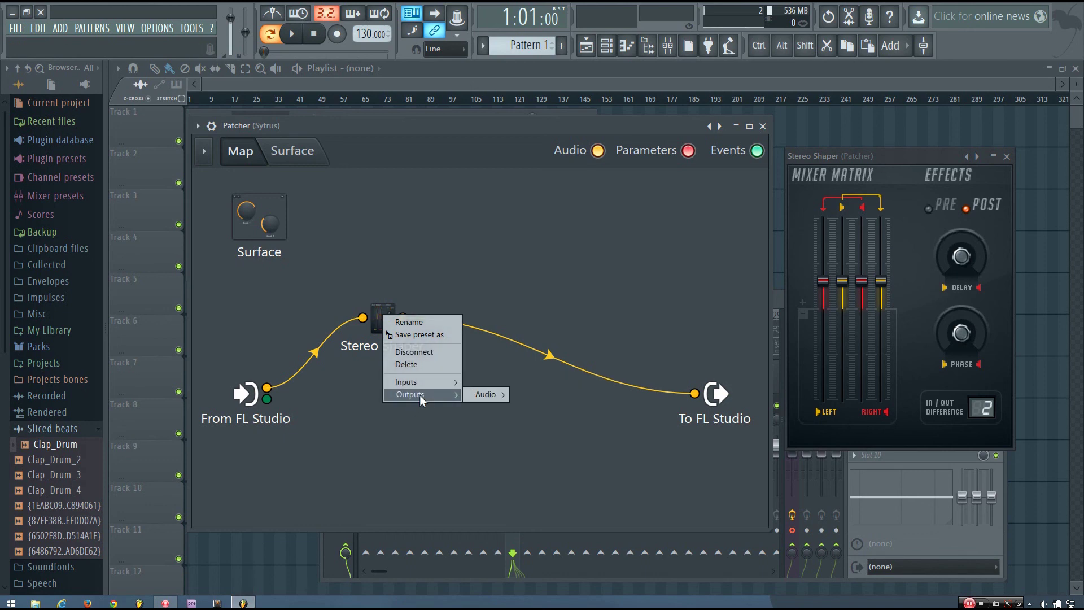
{"action": "left_click", "coordinate": [373, 283]}
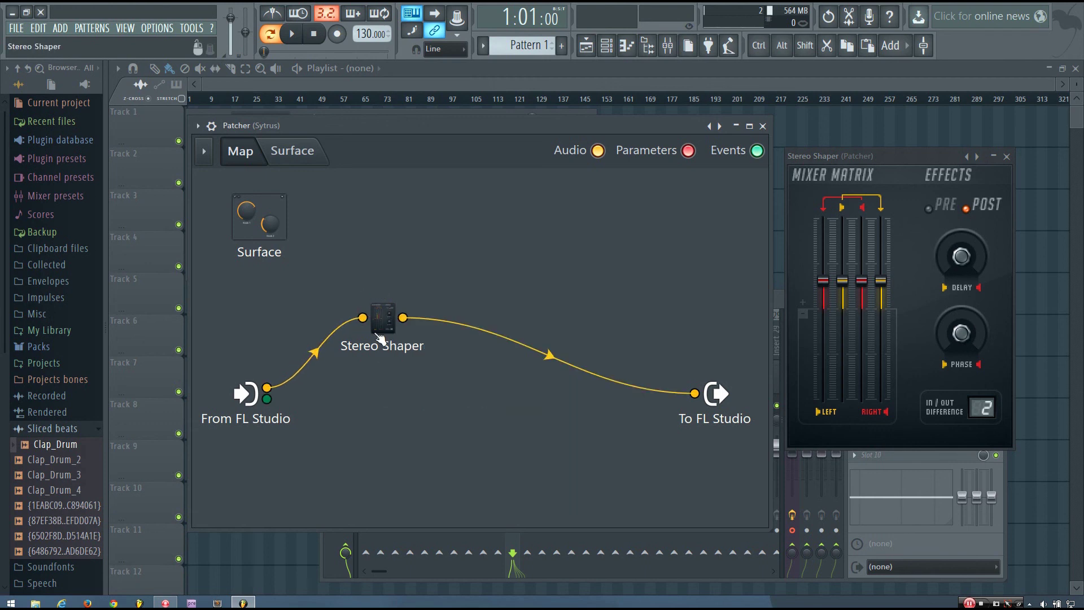
{"action": "right_click", "coordinate": [386, 316]}
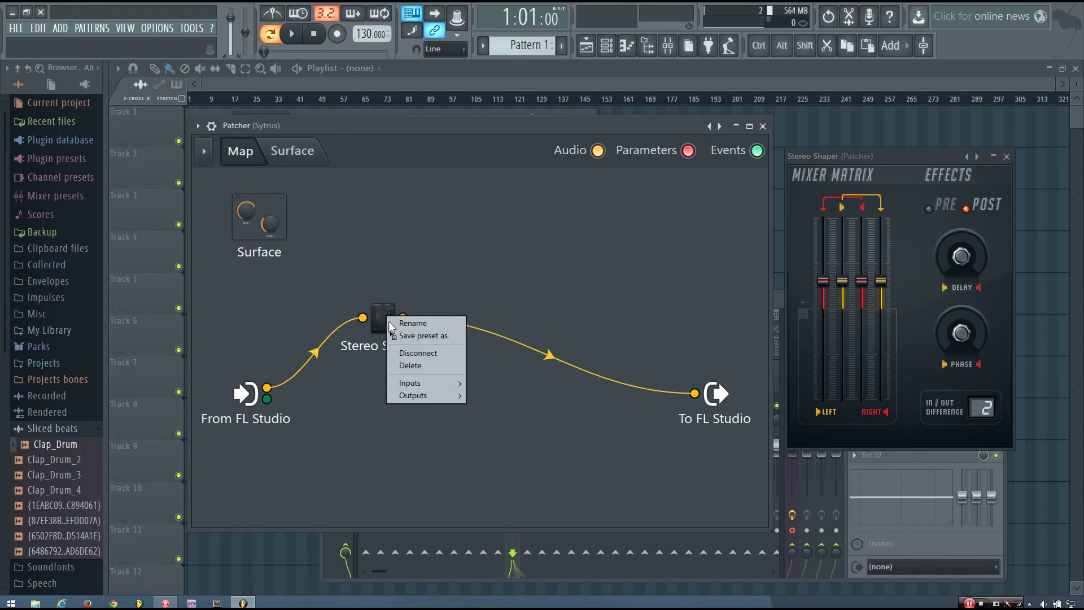
{"action": "mouse_move", "coordinate": [419, 395]}
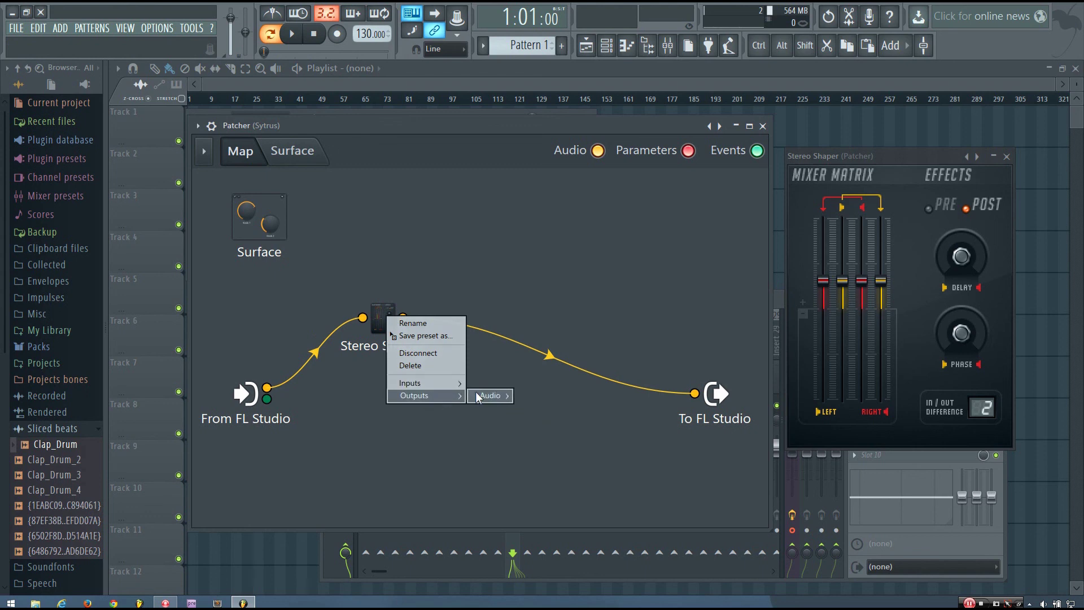
{"action": "mouse_move", "coordinate": [477, 396]}
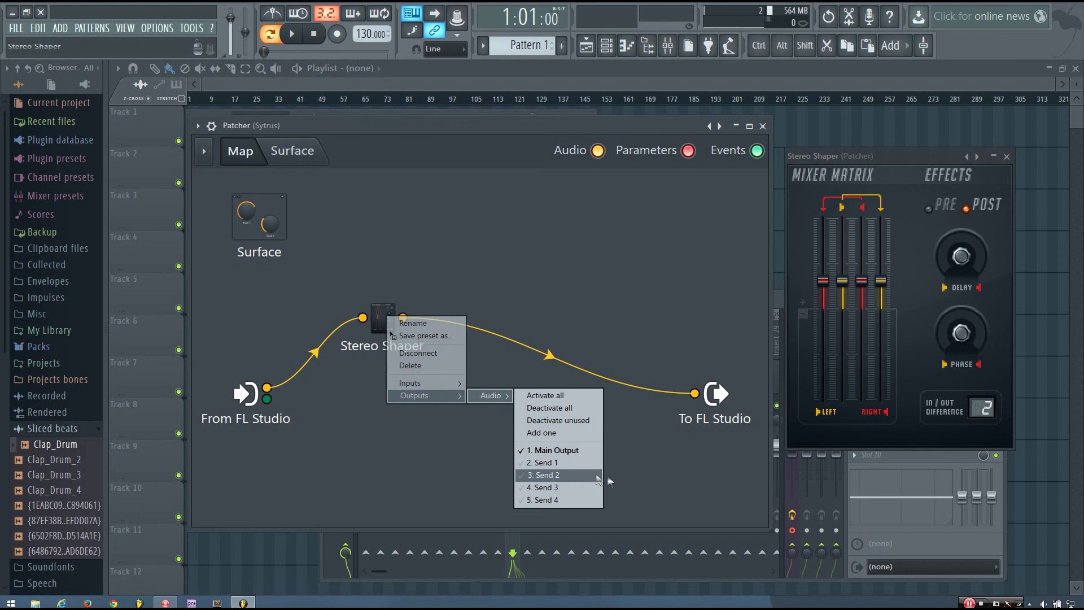
{"action": "left_click", "coordinate": [551, 476]}
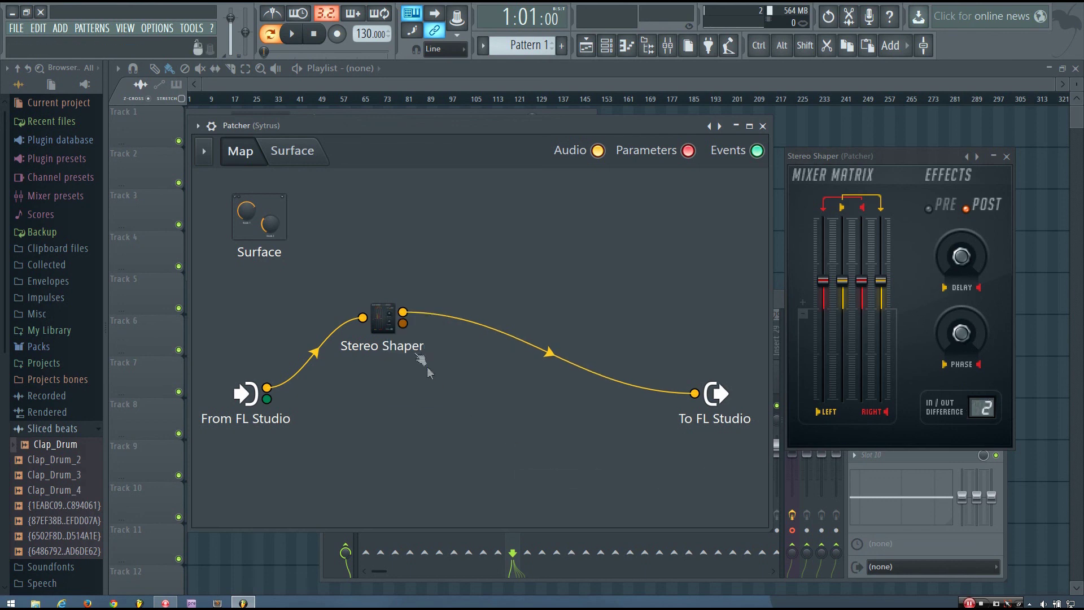
{"action": "left_click_drag", "start_coordinate": [403, 323], "coordinate": [695, 393]}
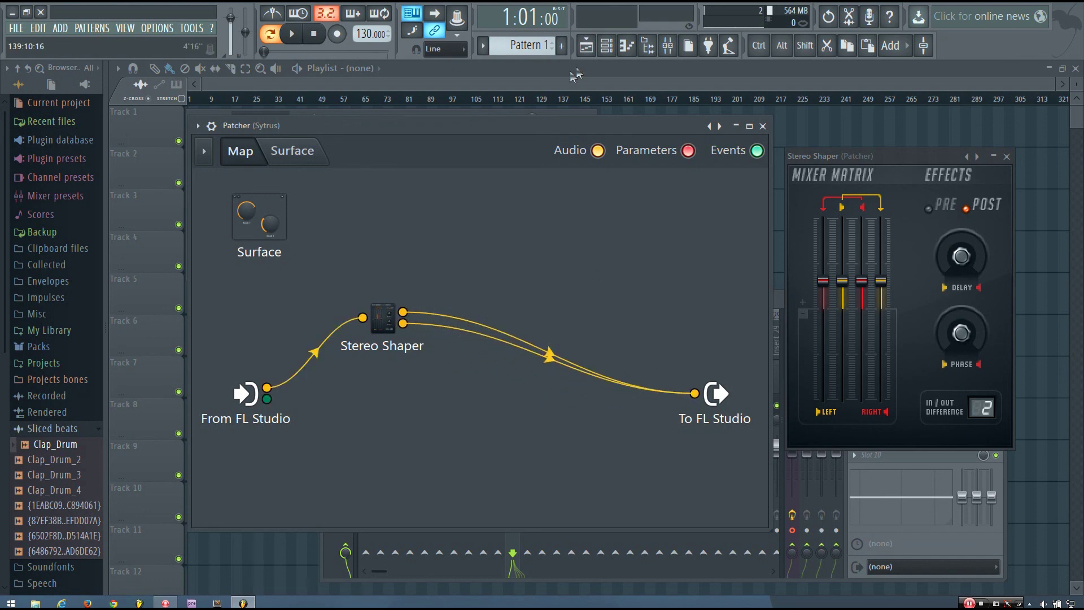
Close the Stereo Shaper window and return to the Patcher map via the mixer's Patcher slot.
{"action": "left_click", "coordinate": [607, 45]}
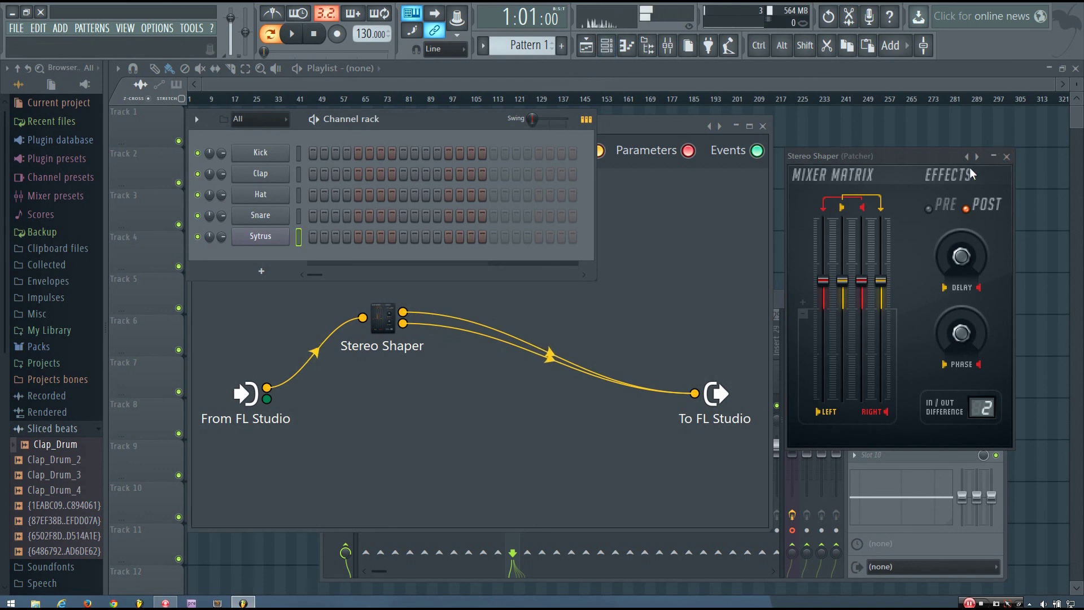
{"action": "left_click", "coordinate": [1007, 157]}
{"action": "left_click", "coordinate": [937, 303]}
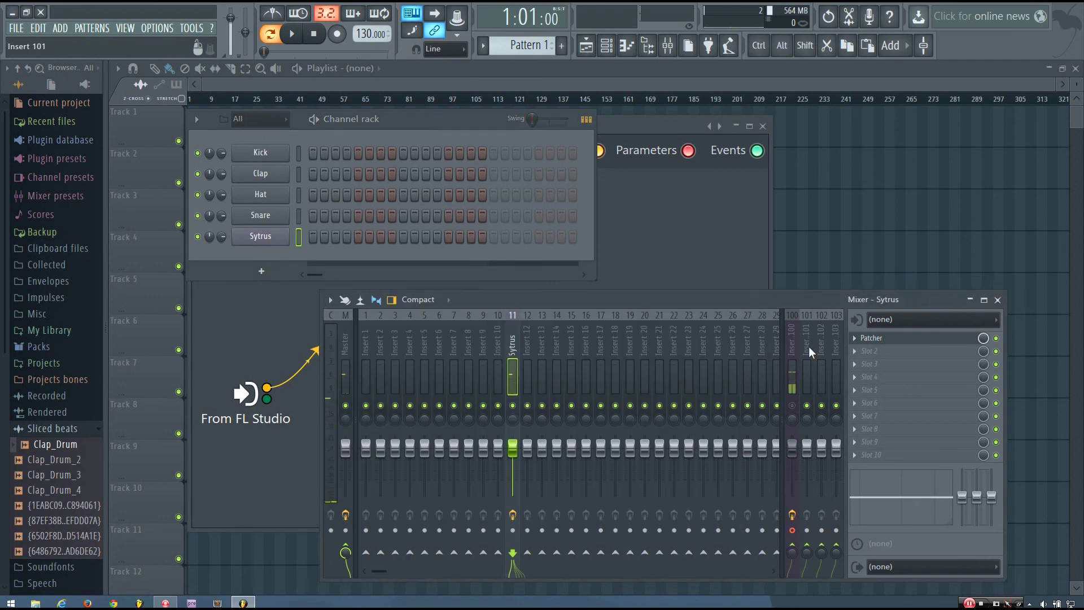
{"action": "left_click", "coordinate": [997, 338]}
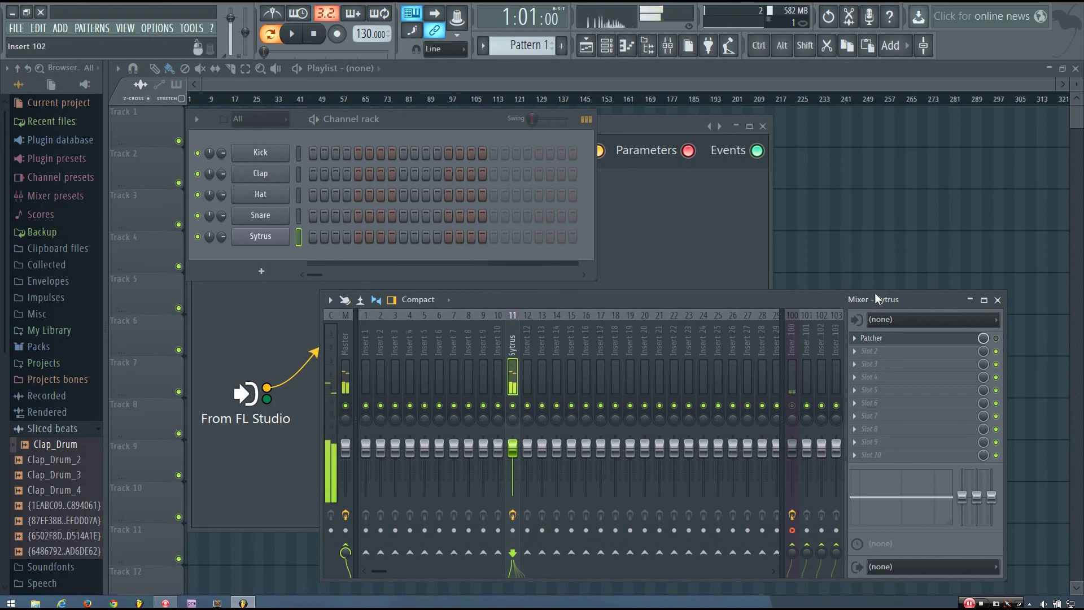
{"action": "left_click", "coordinate": [996, 338]}
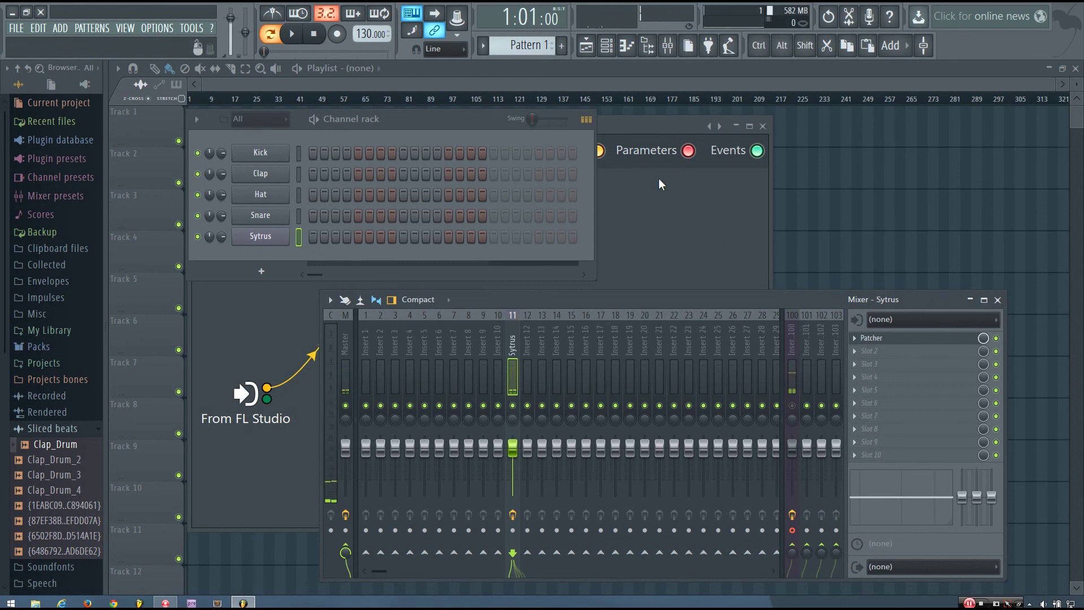
{"action": "left_click", "coordinate": [873, 338]}
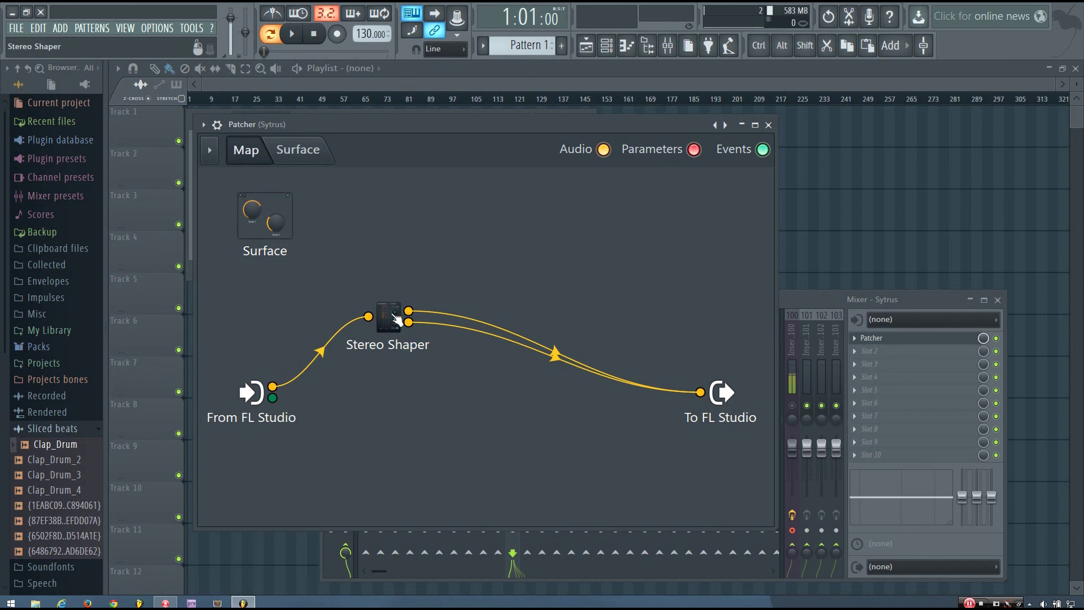
Unwire Stereo Shaper from To FL Studio and place Fruity Parametric EQ 2 modules on the map.
{"action": "left_click_drag", "start_coordinate": [700, 392], "coordinate": [461, 293]}
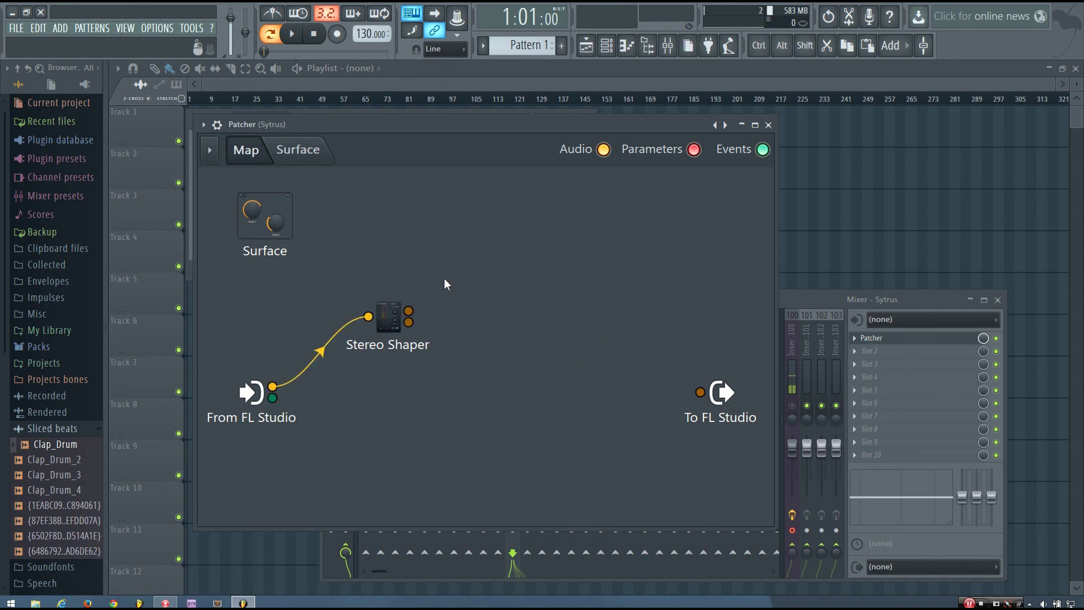
{"action": "right_click", "coordinate": [444, 281]}
{"action": "mouse_move", "coordinate": [499, 299]}
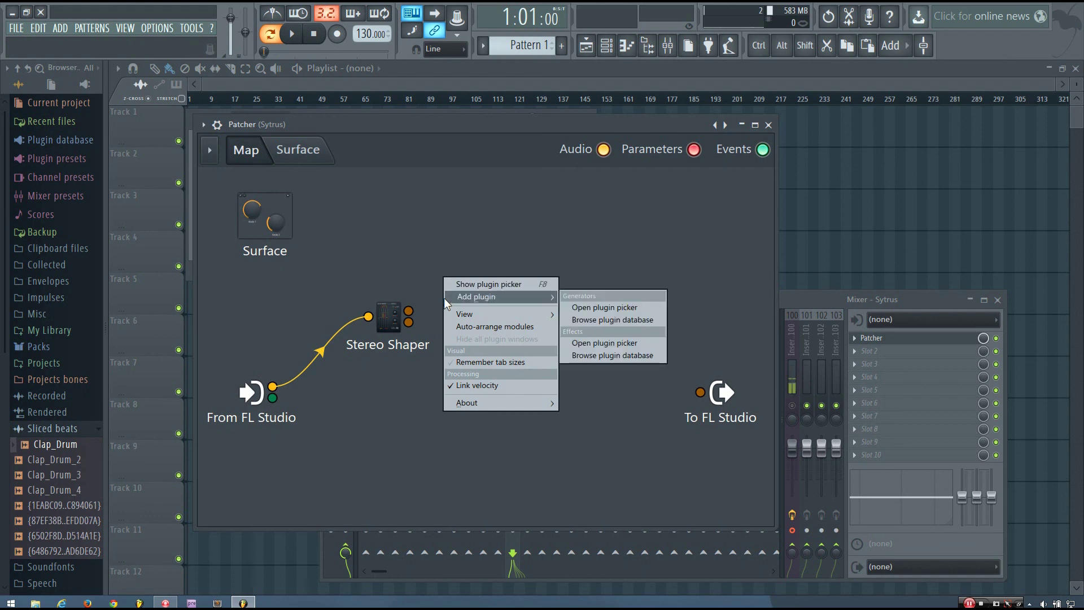
{"action": "left_click", "coordinate": [613, 343]}
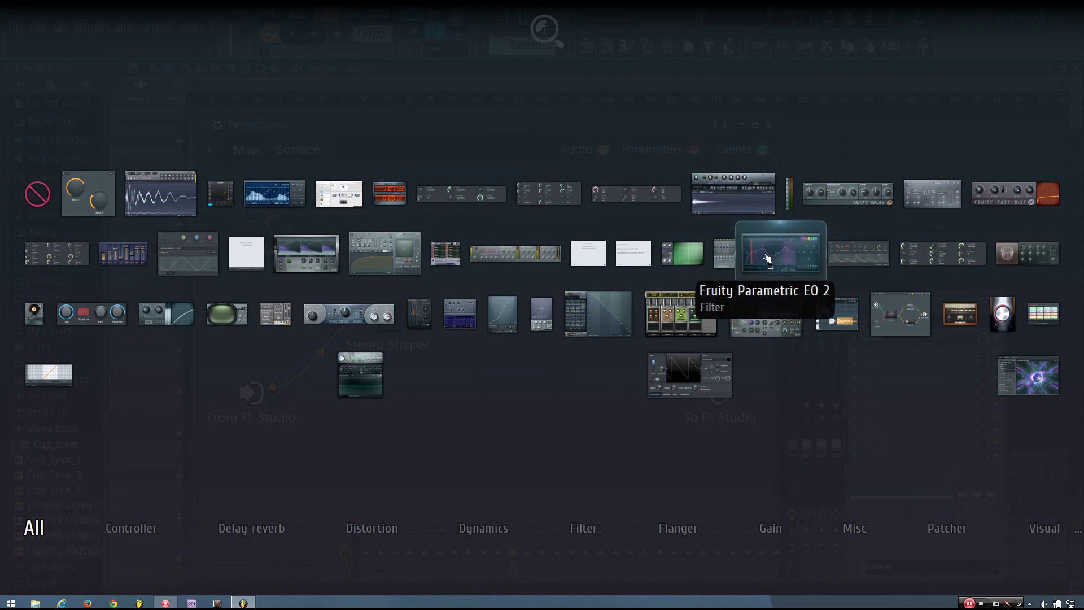
{"action": "left_click_drag", "start_coordinate": [770, 252], "coordinate": [529, 308]}
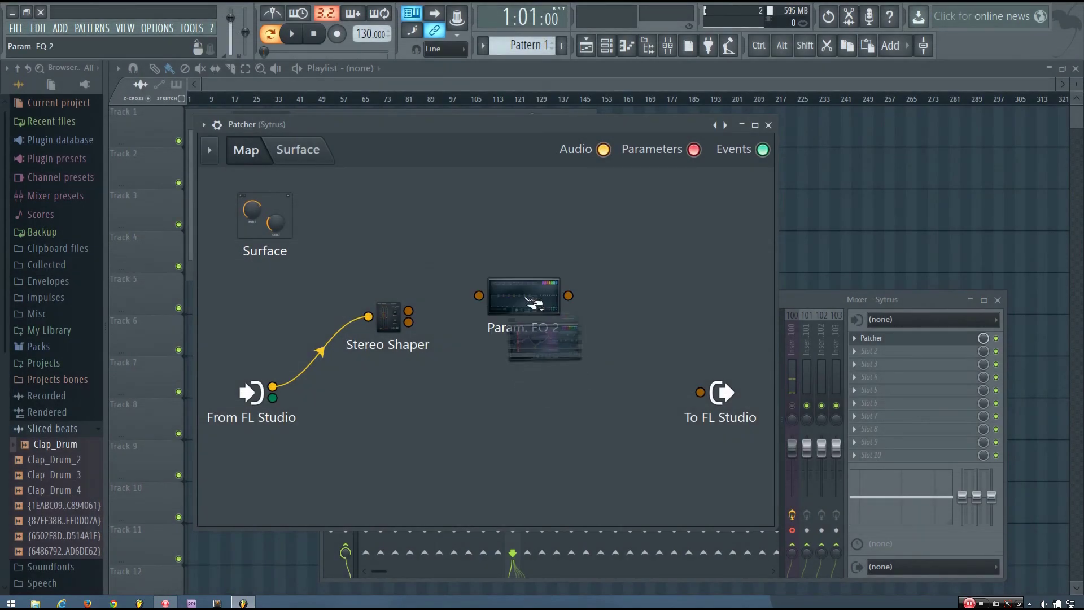
{"action": "left_click_drag", "start_coordinate": [534, 304], "coordinate": [490, 395]}
{"action": "right_click", "coordinate": [526, 279]}
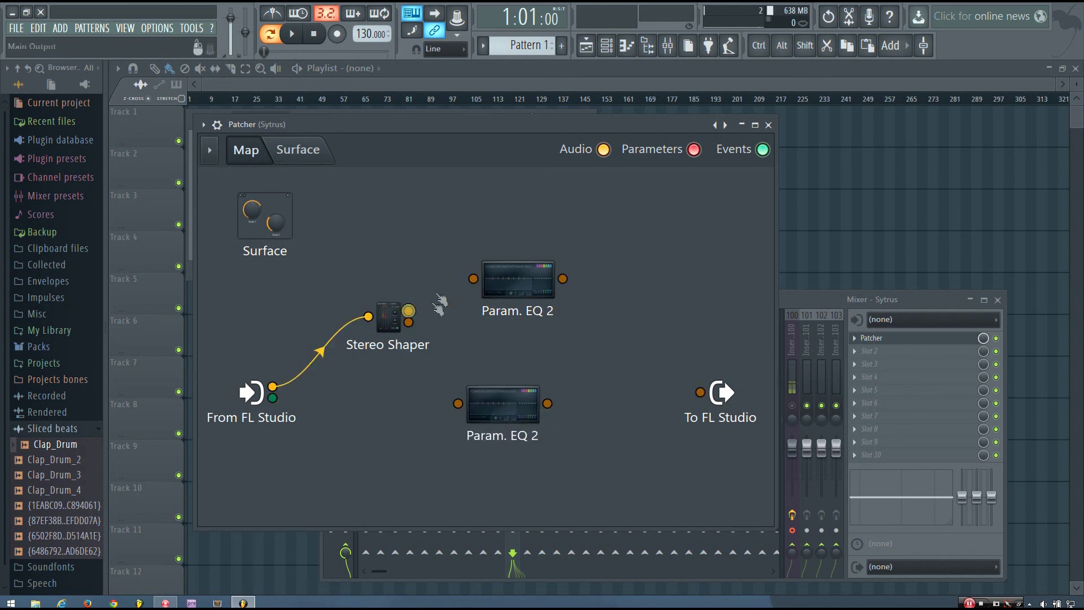
Connect Stereo Shaper's upper output to the top EQ and rename that EQ 'Mid'.
{"action": "left_click_drag", "start_coordinate": [409, 311], "coordinate": [474, 279]}
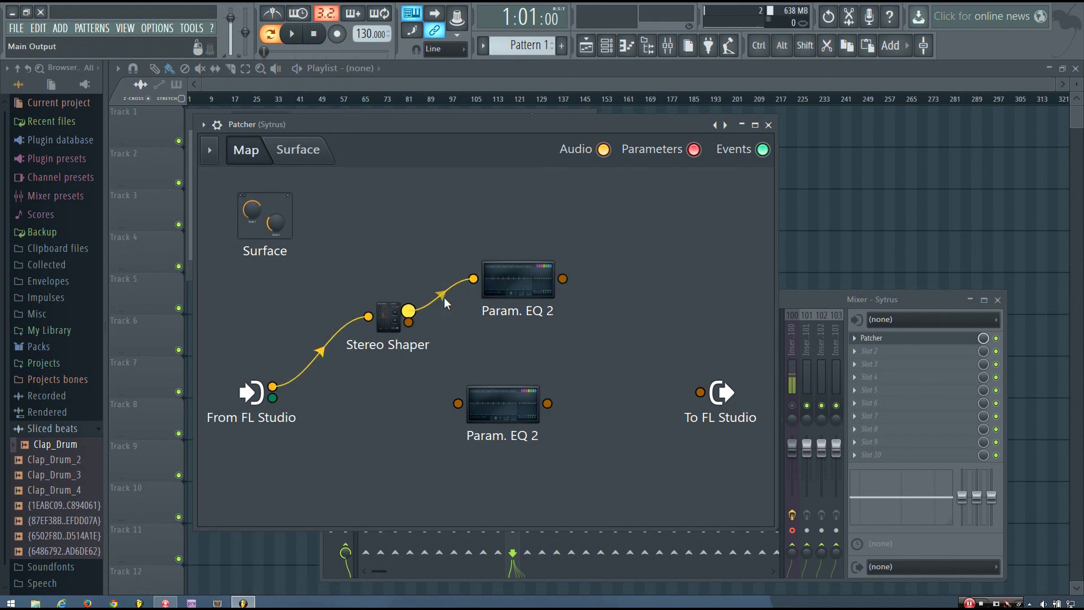
{"action": "right_click", "coordinate": [506, 282]}
{"action": "left_click", "coordinate": [517, 286]}
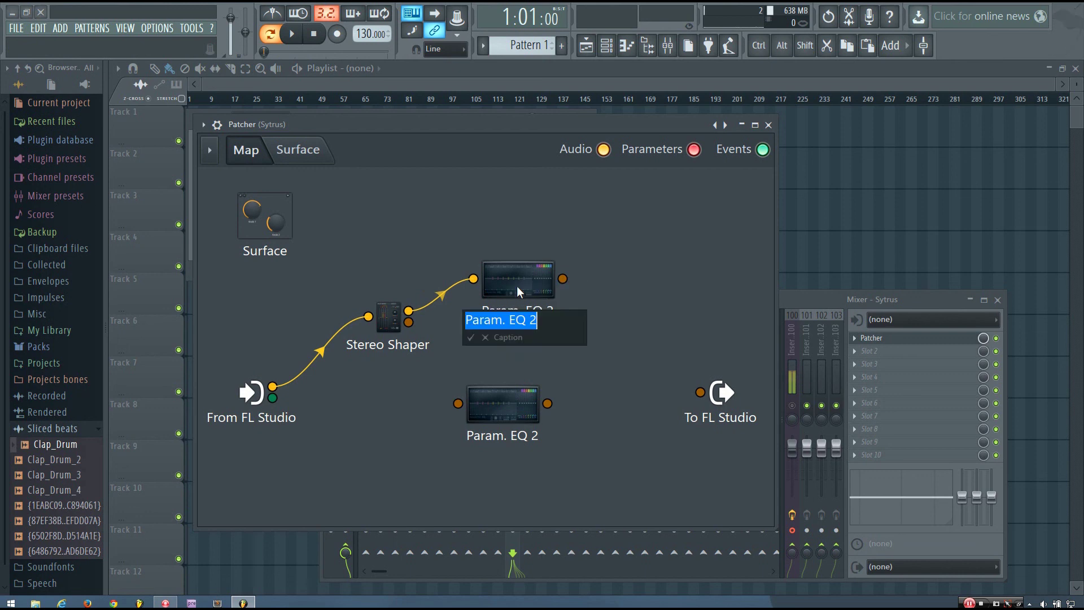
{"action": "type", "text": "M"}
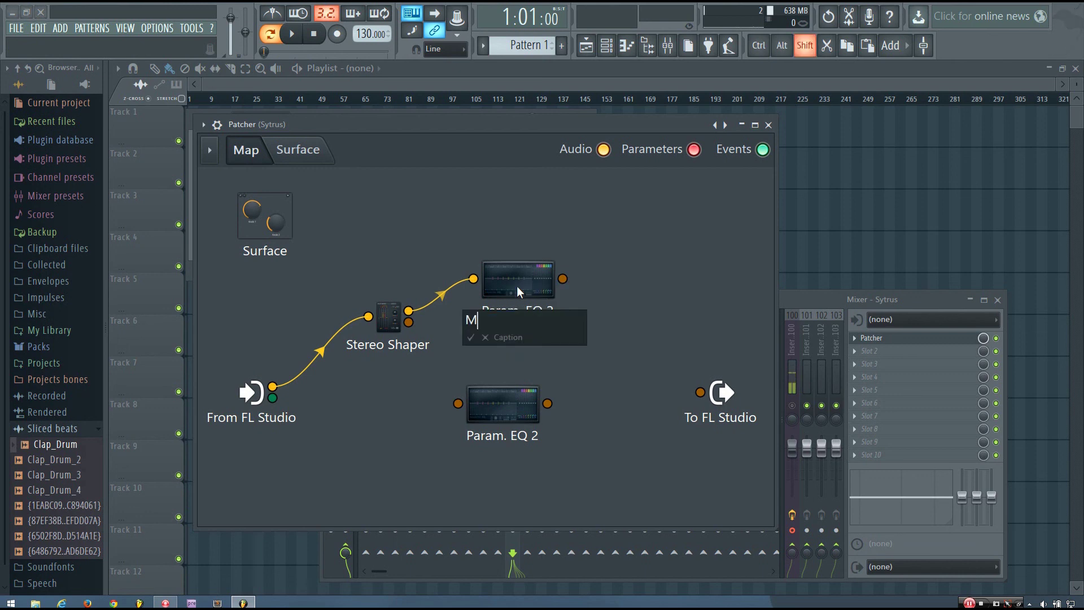
{"action": "type", "text": "is"}
{"action": "key", "text": "BackSpace"}
{"action": "type", "text": "d"}
{"action": "key", "text": "Return"}
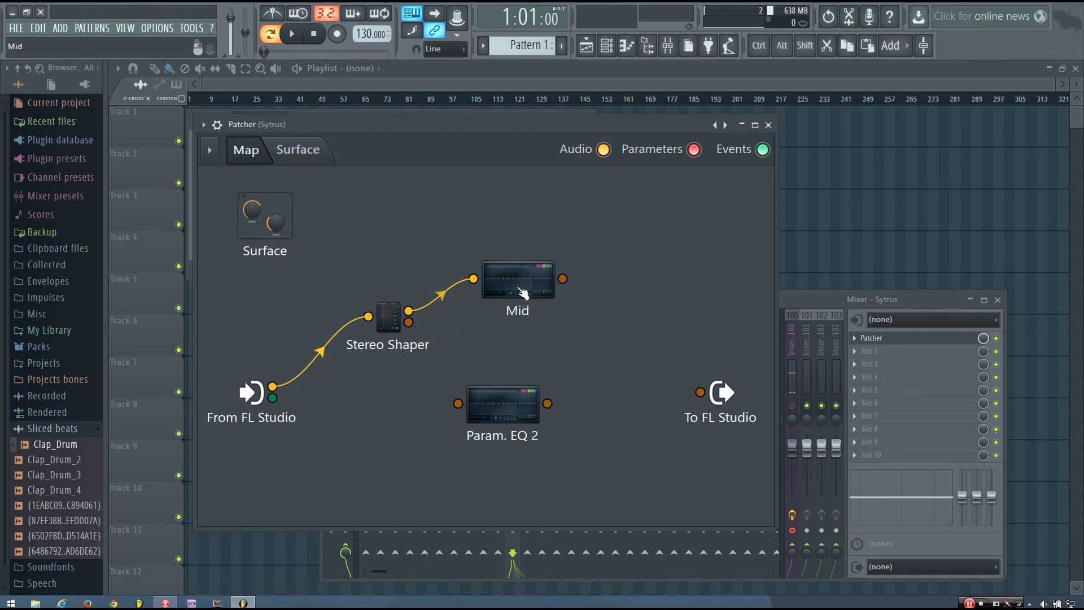
Rename the lower EQ module 'Side'.
{"action": "right_click", "coordinate": [509, 401]}
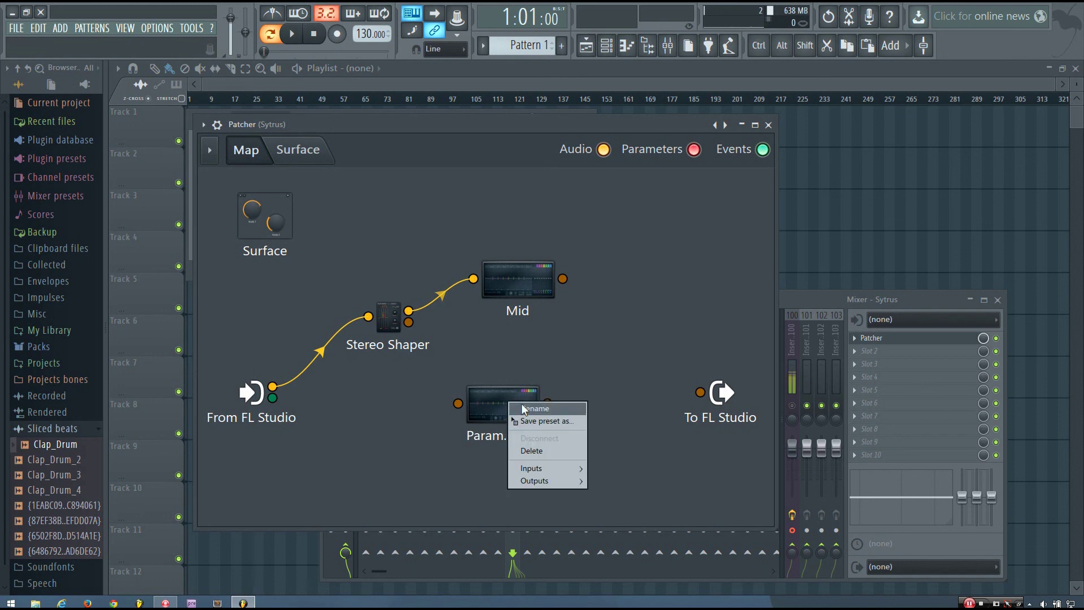
{"action": "left_click", "coordinate": [521, 404]}
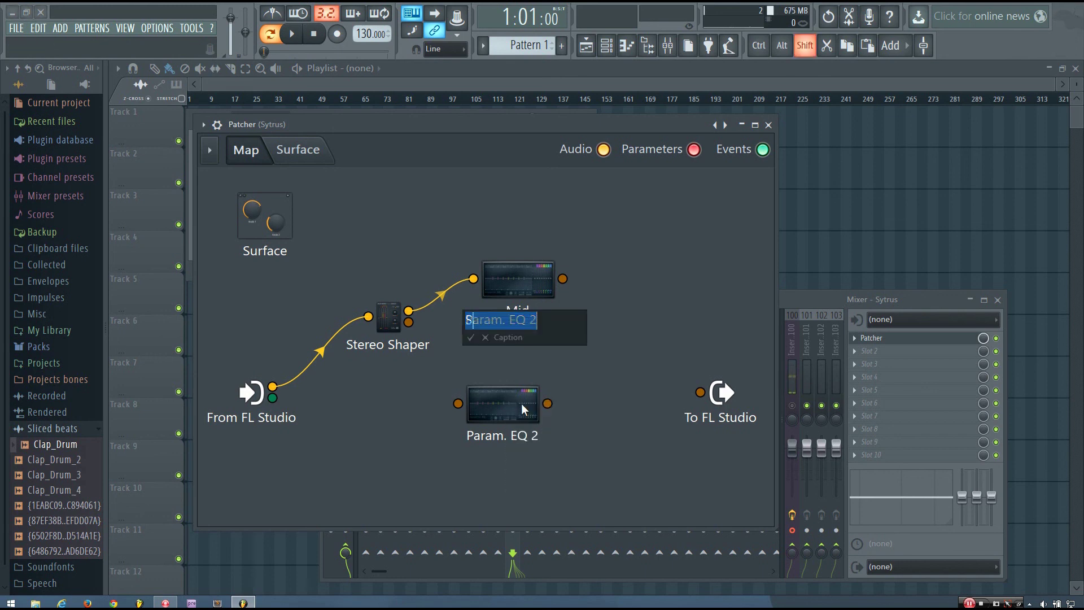
{"action": "type", "text": "Side"}
{"action": "key", "text": "Return"}
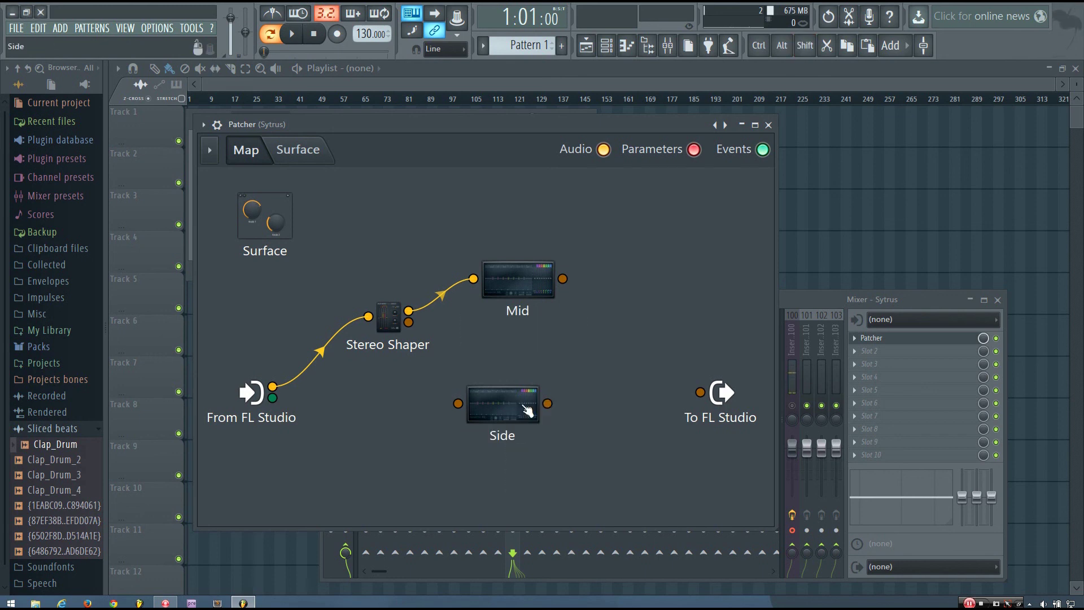
Wire Stereo Shaper's lower output into Side, then both Mid and Side outputs into To FL Studio.
{"action": "left_click_drag", "start_coordinate": [409, 322], "coordinate": [507, 411]}
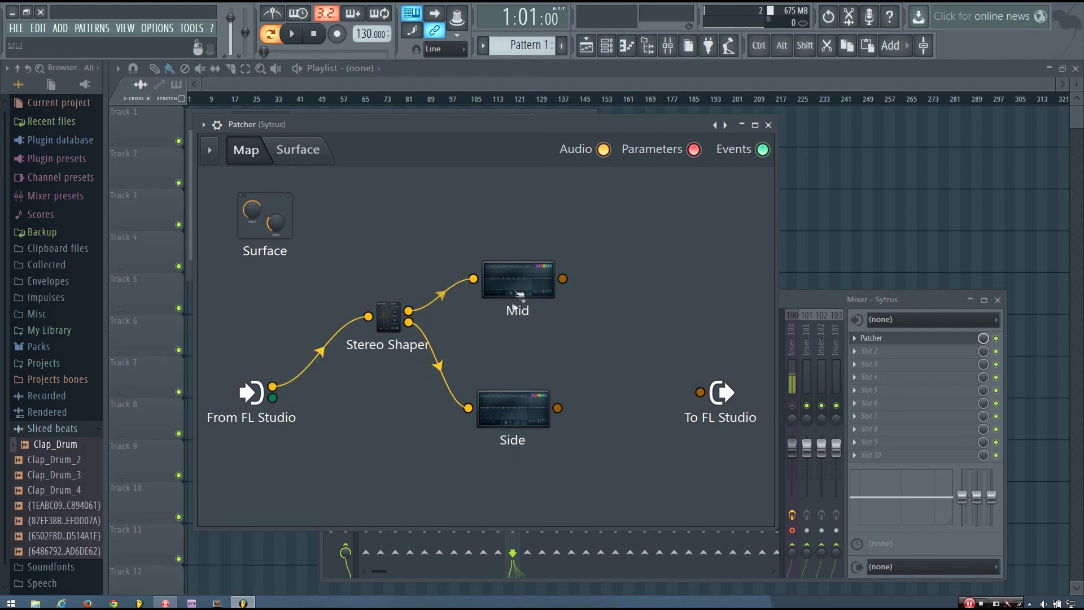
{"action": "left_click_drag", "start_coordinate": [562, 279], "coordinate": [700, 392]}
{"action": "left_click_drag", "start_coordinate": [557, 408], "coordinate": [701, 392]}
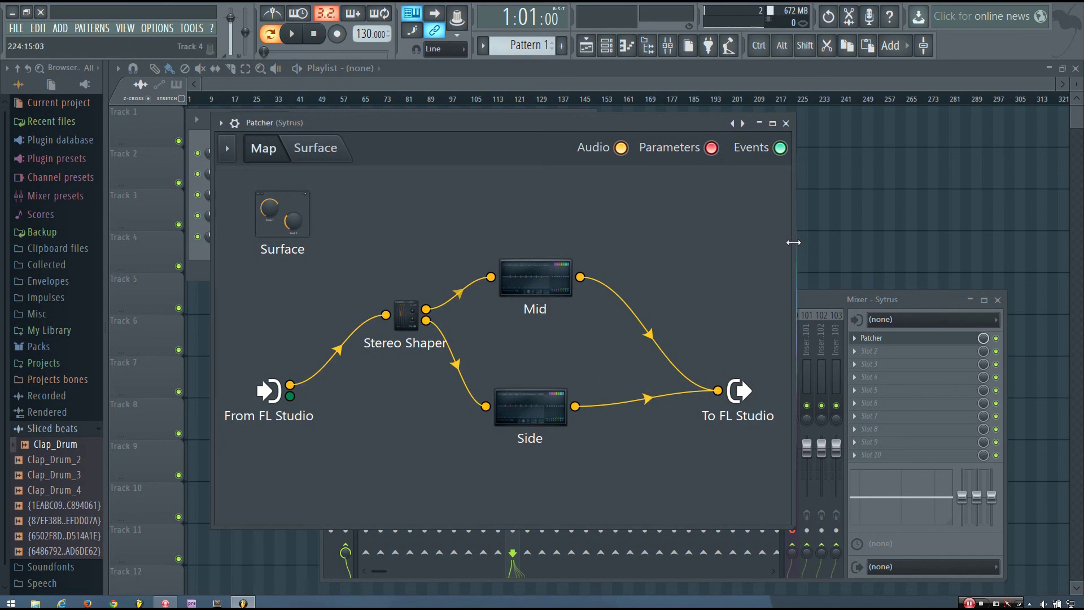
{"action": "left_click_drag", "start_coordinate": [793, 242], "coordinate": [708, 251]}
Set the Mid EQ's band 7 to low pass with its cutoff lowered to about 5 kHz.
{"action": "left_click", "coordinate": [316, 150]}
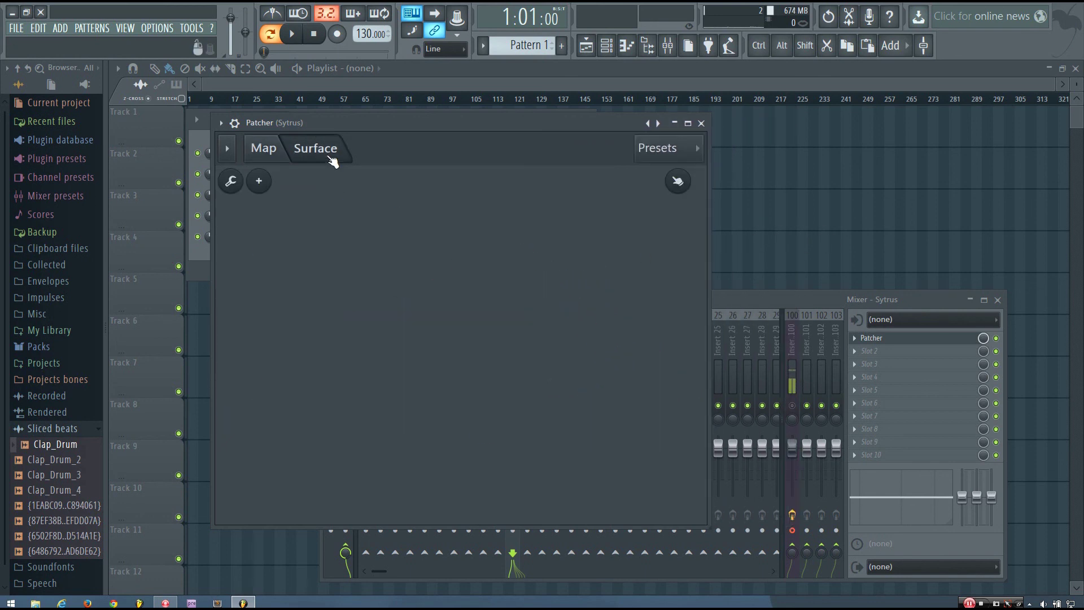
{"action": "left_click", "coordinate": [266, 148]}
{"action": "left_click", "coordinate": [479, 290]}
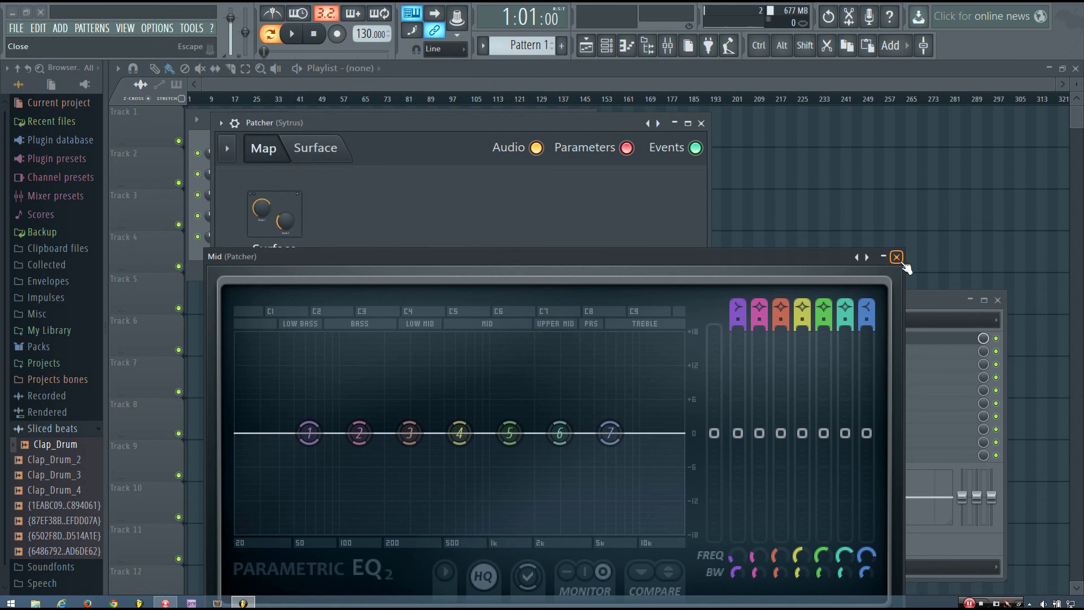
{"action": "left_click_drag", "start_coordinate": [801, 256], "coordinate": [804, 215]}
{"action": "left_click", "coordinate": [898, 214]}
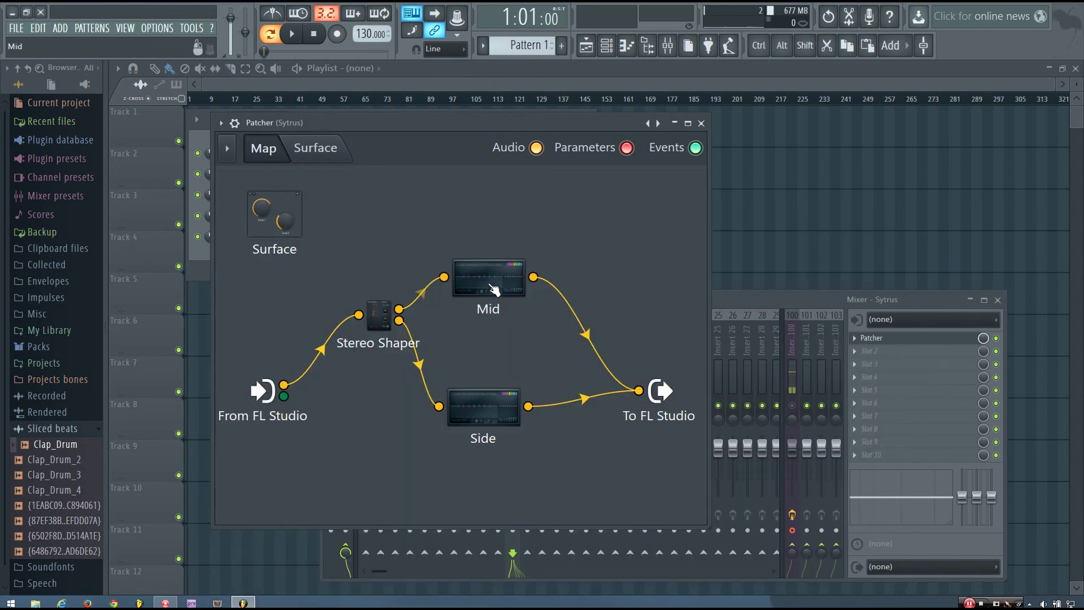
{"action": "left_click_drag", "start_coordinate": [515, 127], "coordinate": [482, 121]}
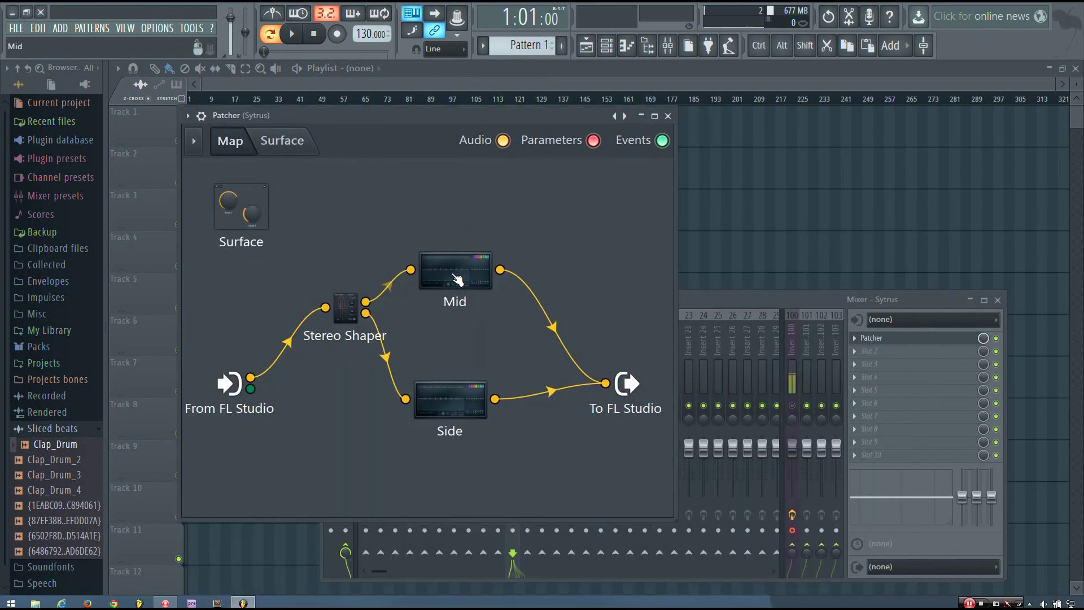
{"action": "left_click", "coordinate": [456, 305]}
{"action": "left_click_drag", "start_coordinate": [522, 195], "coordinate": [582, 175]}
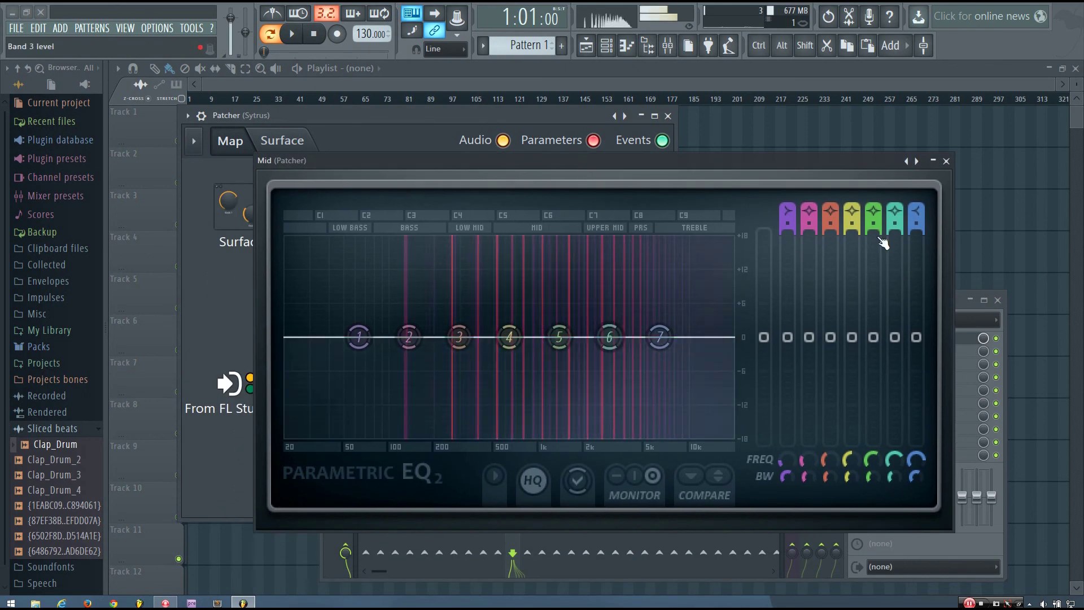
{"action": "left_click_drag", "start_coordinate": [916, 208], "coordinate": [917, 196]}
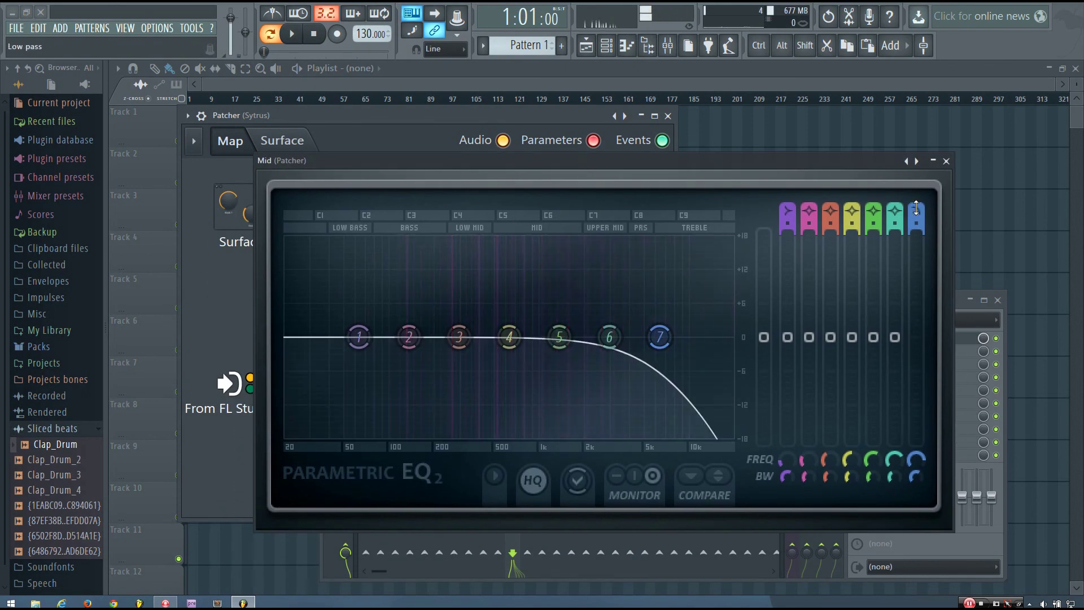
{"action": "mouse_move", "coordinate": [928, 459]}
{"action": "left_mouse_down"}
{"action": "mouse_move", "coordinate": [917, 494]}
{"action": "mouse_move", "coordinate": [917, 464]}
{"action": "left_mouse_up"}
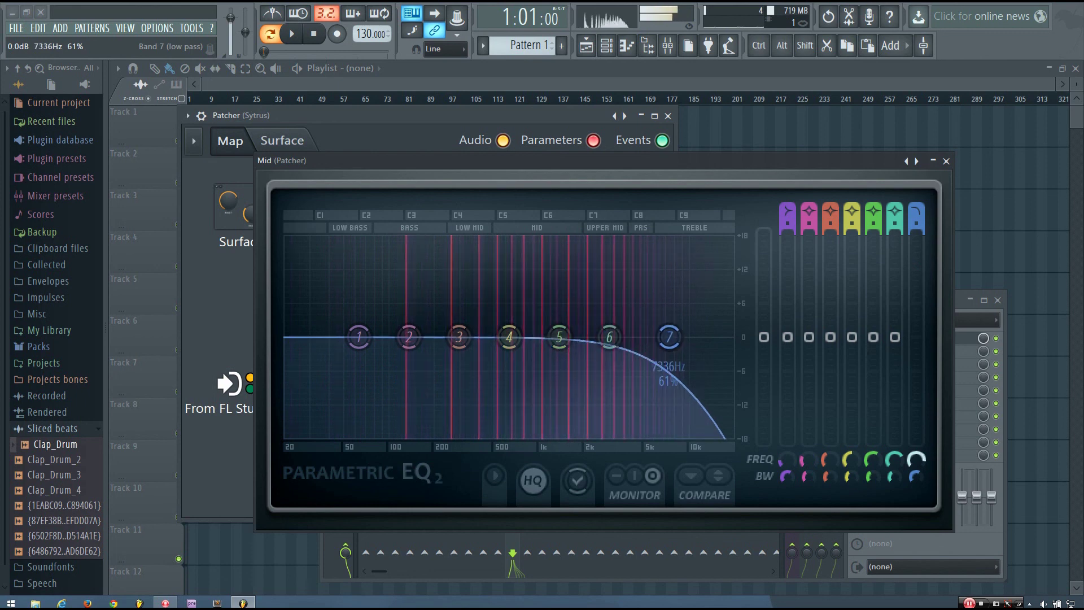
{"action": "left_click", "coordinate": [946, 161]}
Switch the Side EQ's band 1 to high pass with its cutoff raised to about 154 Hz.
{"action": "left_click", "coordinate": [447, 404]}
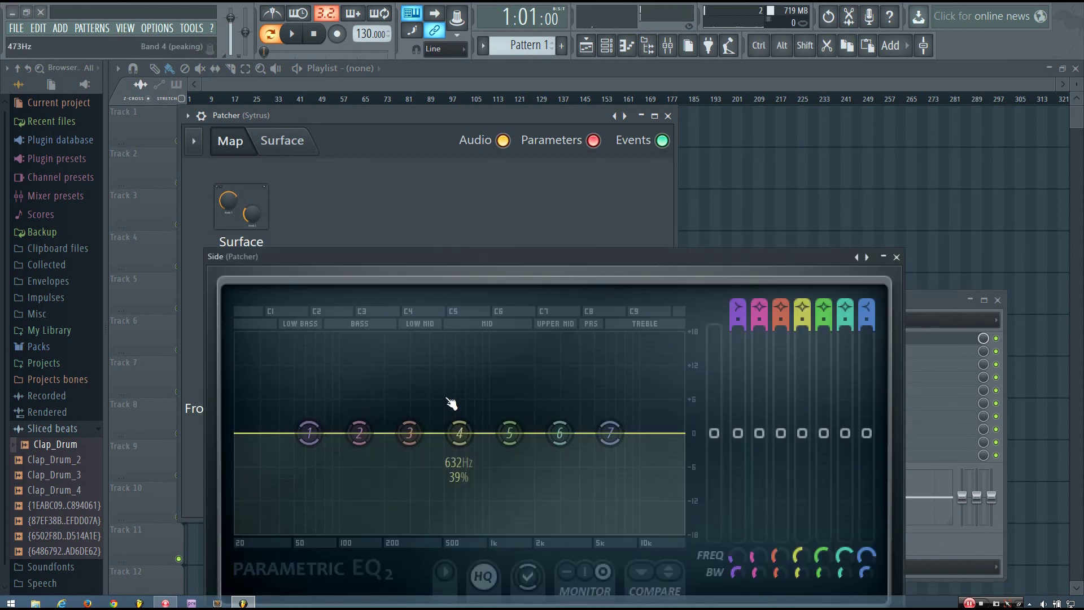
{"action": "left_click", "coordinate": [737, 307]}
{"action": "left_click_drag", "start_coordinate": [681, 252], "coordinate": [689, 163]}
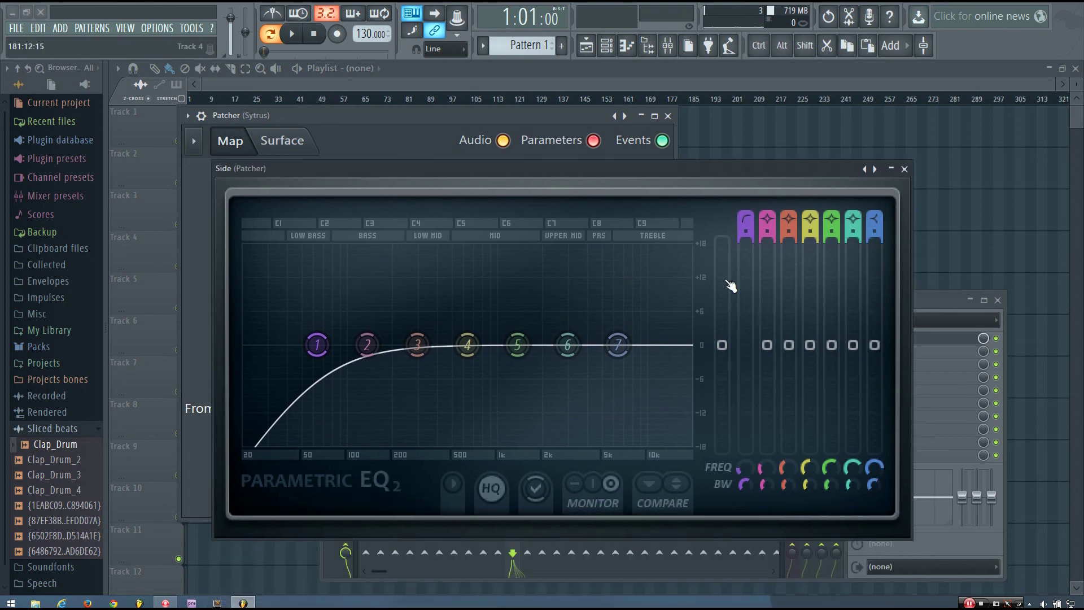
{"action": "left_click_drag", "start_coordinate": [752, 221], "coordinate": [757, 215]}
{"action": "mouse_move", "coordinate": [371, 345]}
{"action": "left_mouse_down"}
{"action": "mouse_move", "coordinate": [688, 346]}
{"action": "mouse_move", "coordinate": [368, 345]}
{"action": "mouse_move", "coordinate": [385, 345]}
{"action": "left_mouse_up"}
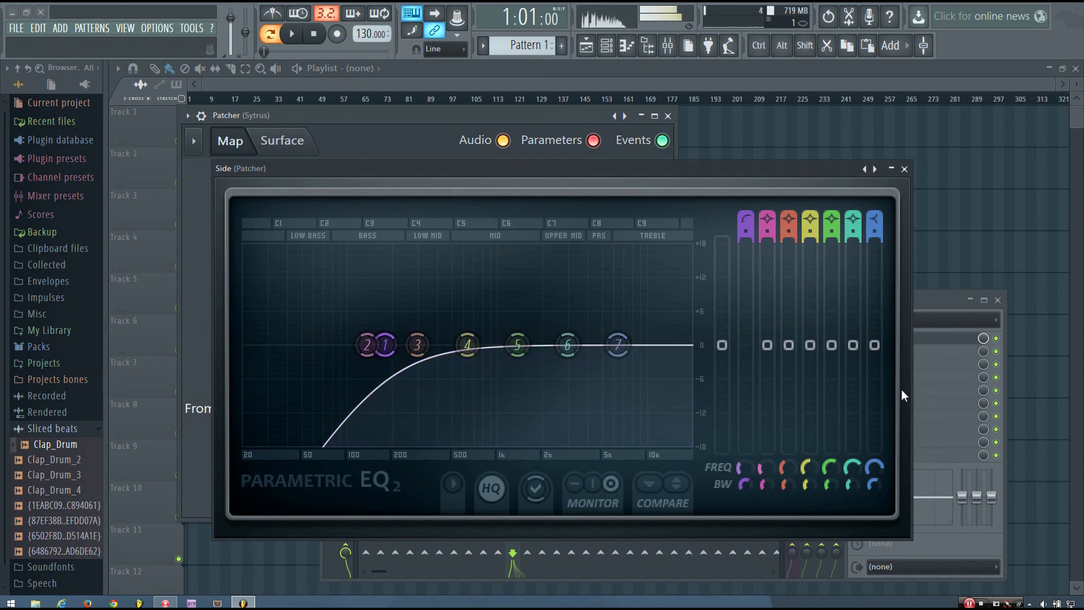
{"action": "left_click", "coordinate": [905, 169]}
{"action": "left_click_drag", "start_coordinate": [455, 121], "coordinate": [527, 131]}
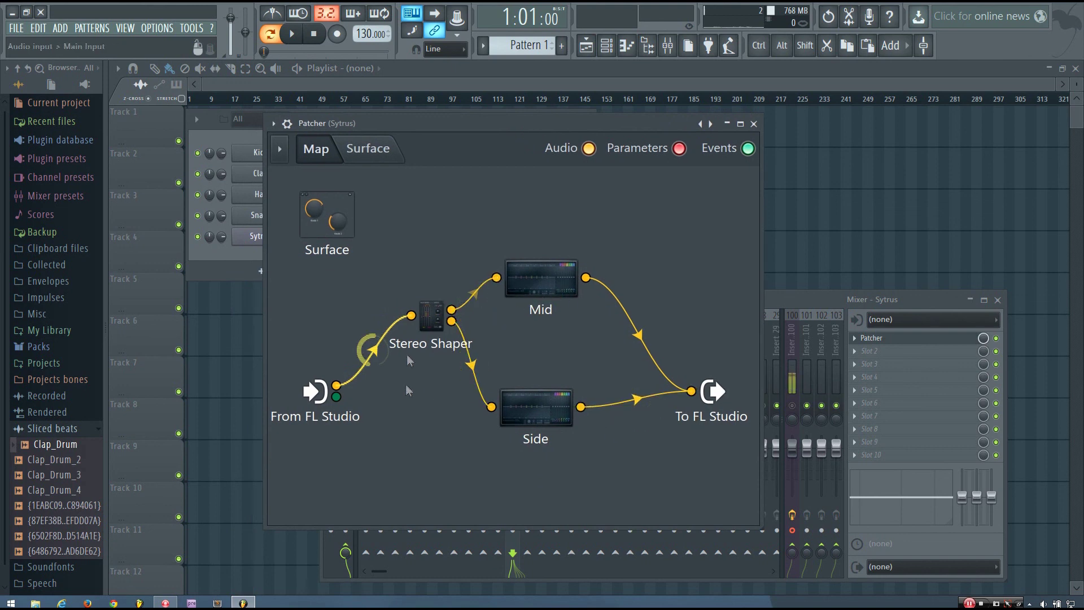
{"action": "right_click", "coordinate": [433, 316]}
{"action": "mouse_move", "coordinate": [454, 385]}
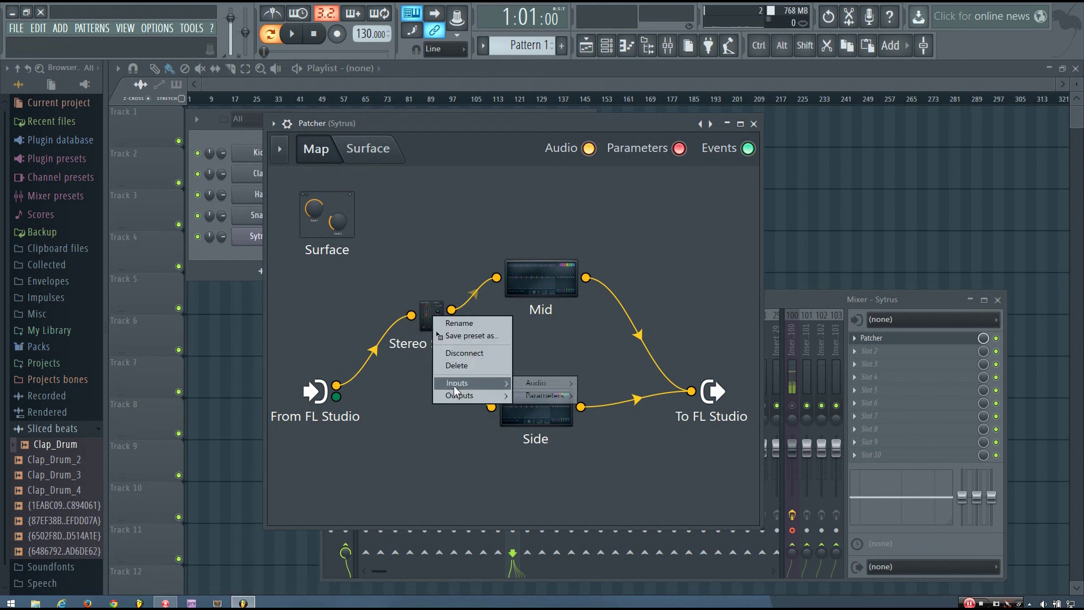
{"action": "mouse_move", "coordinate": [504, 401]}
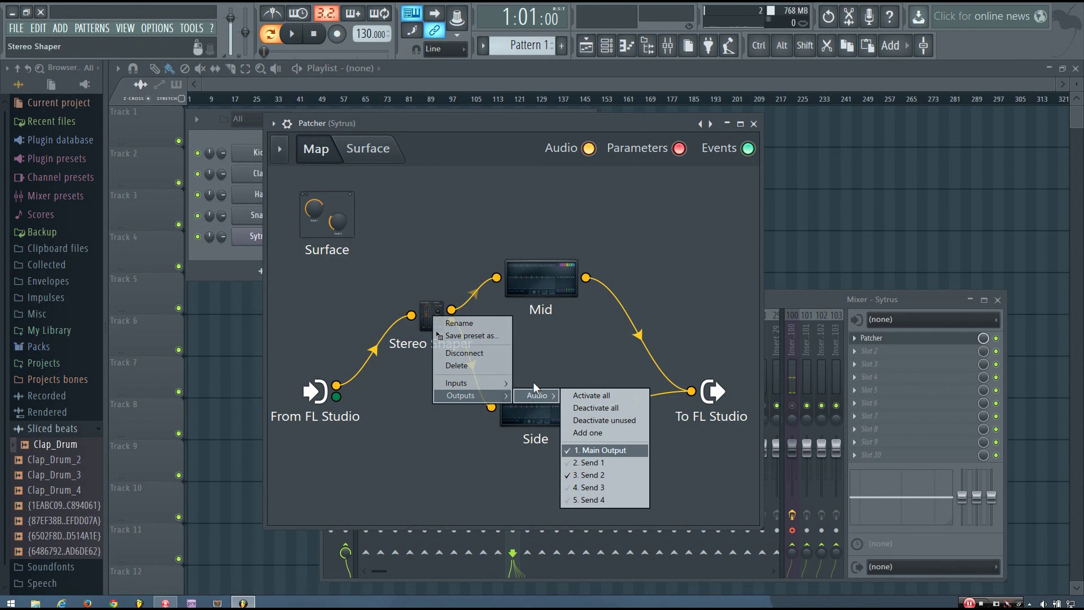
{"action": "left_click", "coordinate": [547, 364]}
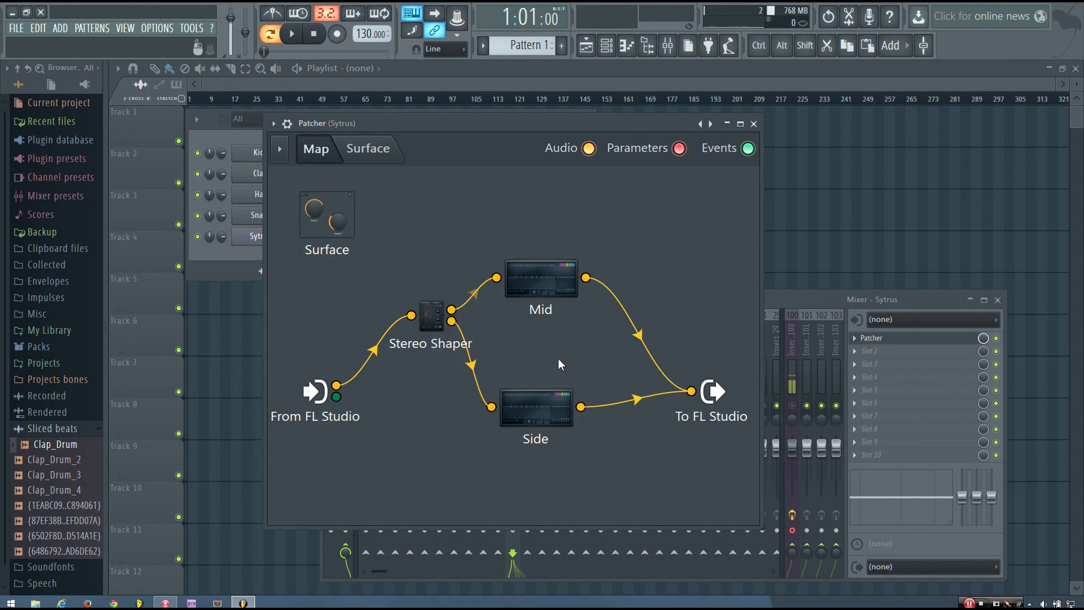